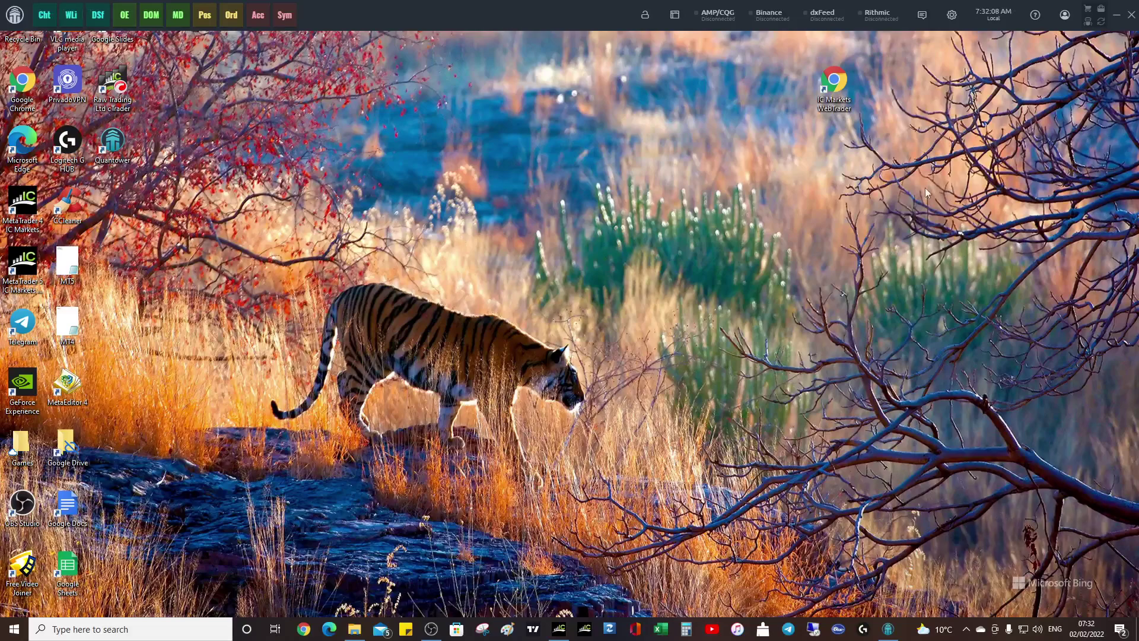
Open Quantower's main panel menu and scroll down to the Misc panels
click(14, 15)
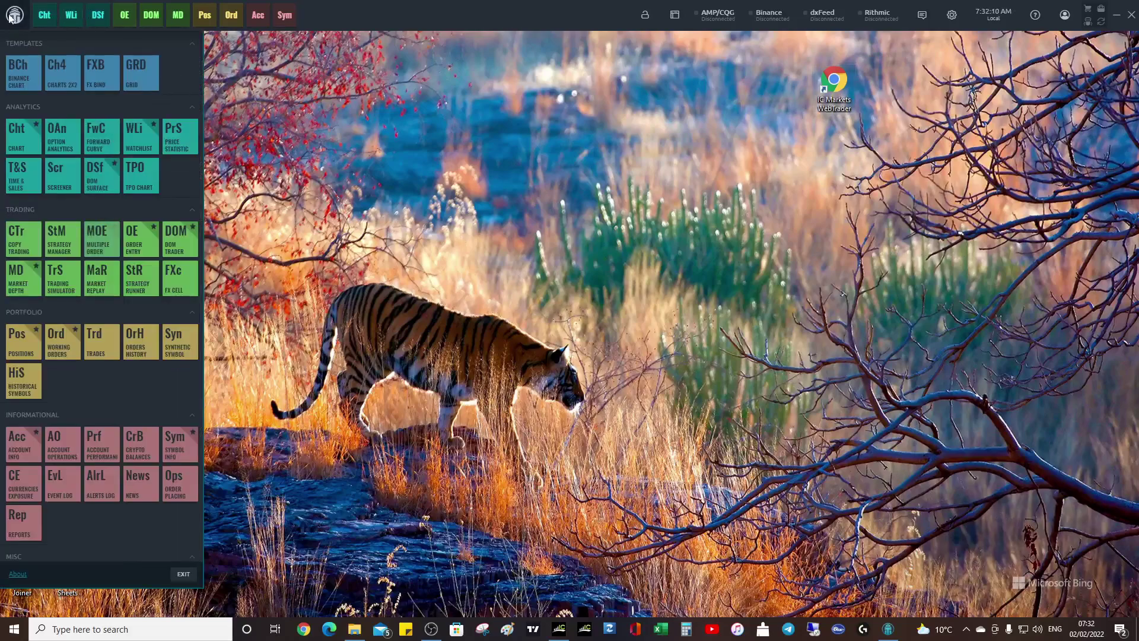
scroll(148, 405, down, 3)
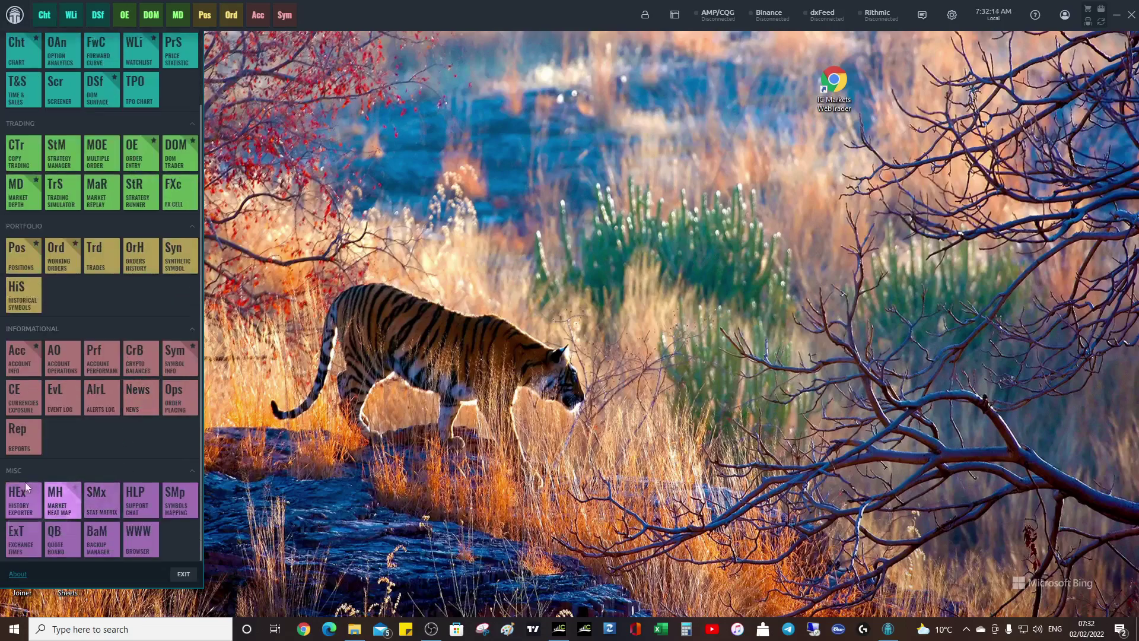
Create a market heat map of the 25 Indices symbols, coloured by Change, %
click(62, 502)
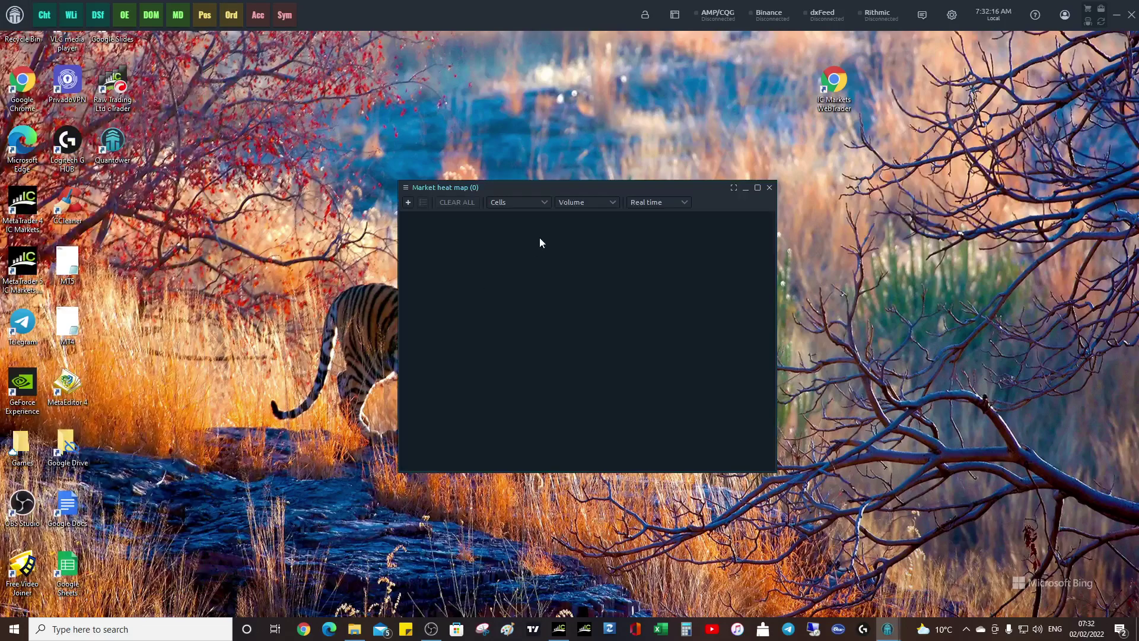
click(408, 203)
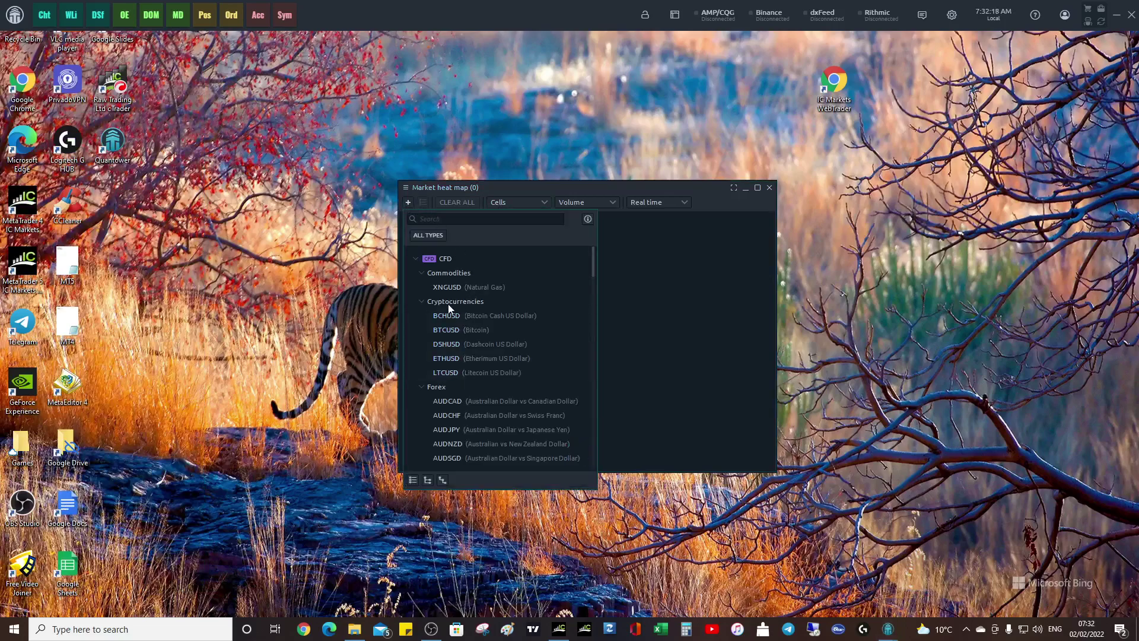
click(423, 301)
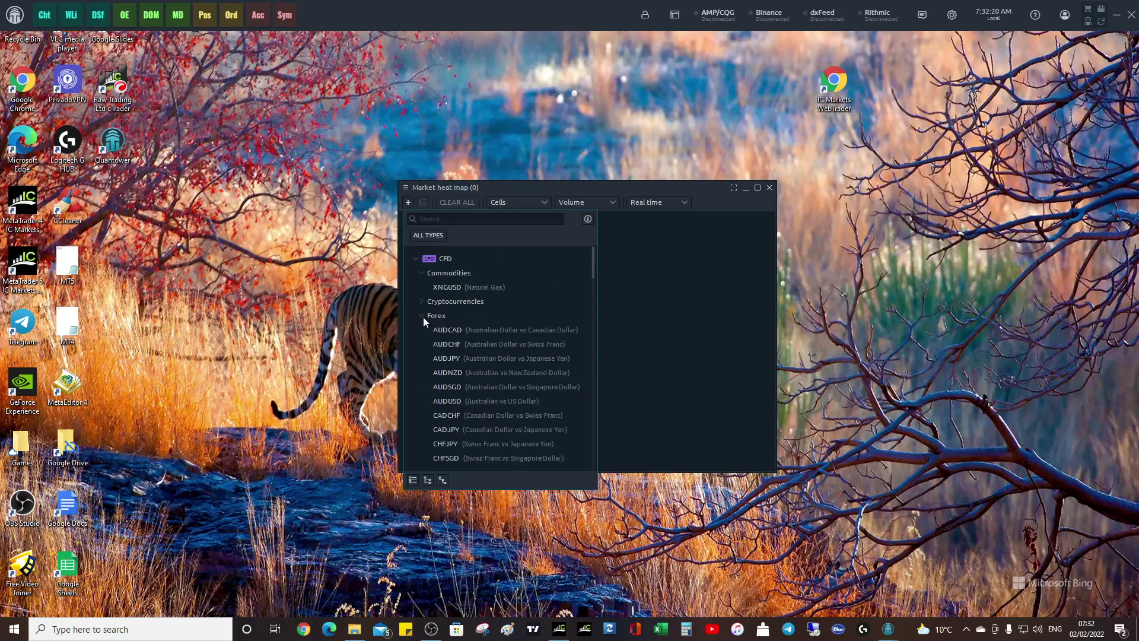
click(423, 317)
click(423, 329)
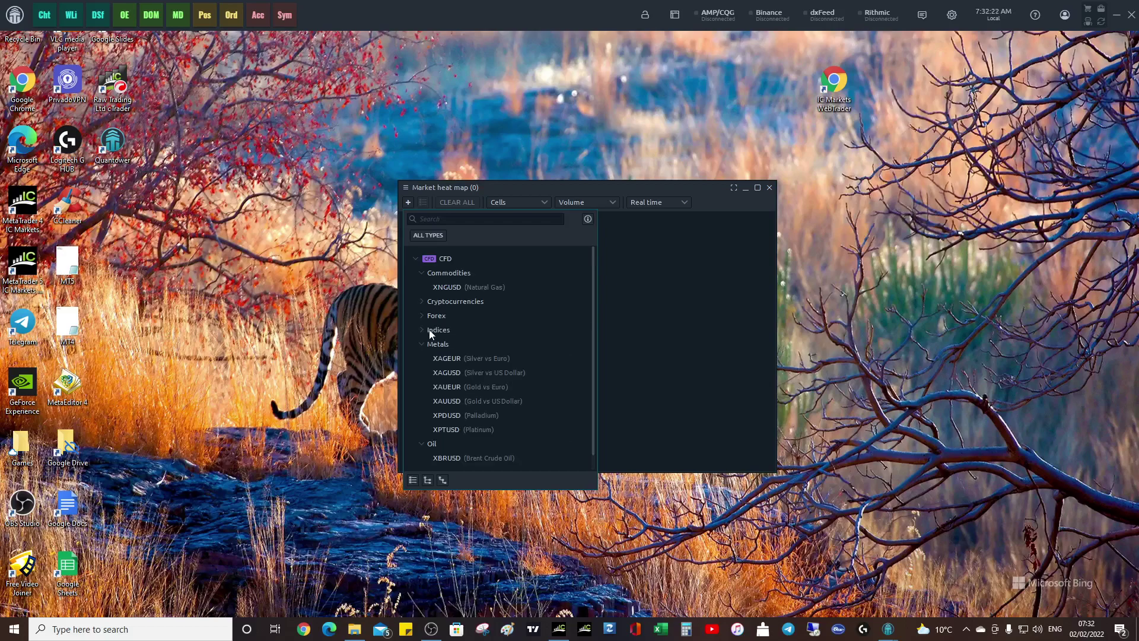
click(578, 453)
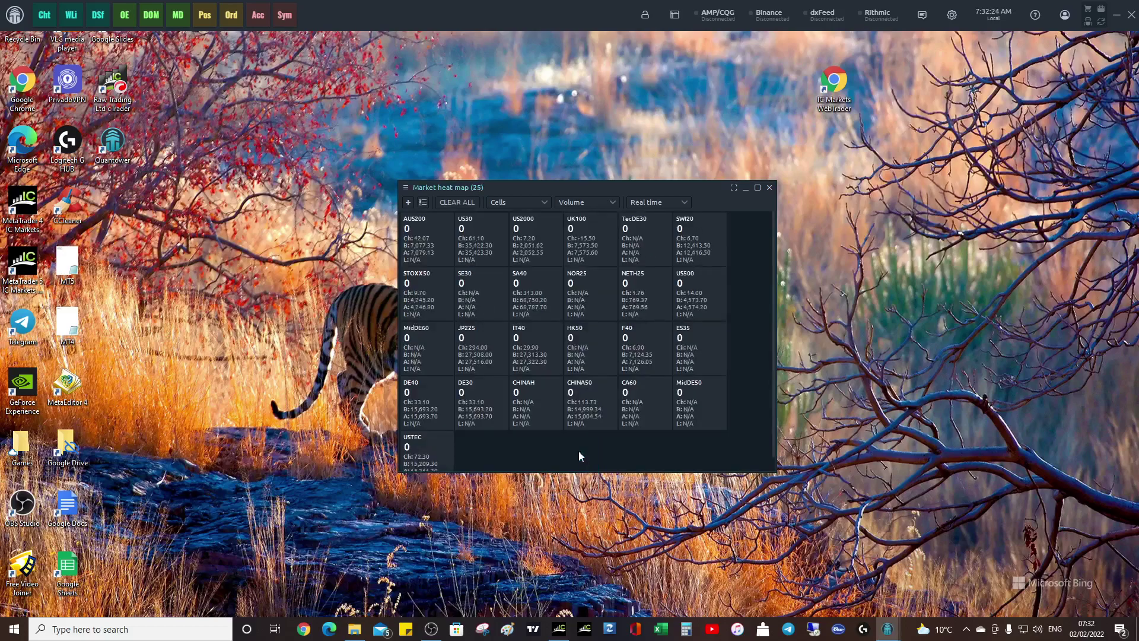
click(616, 201)
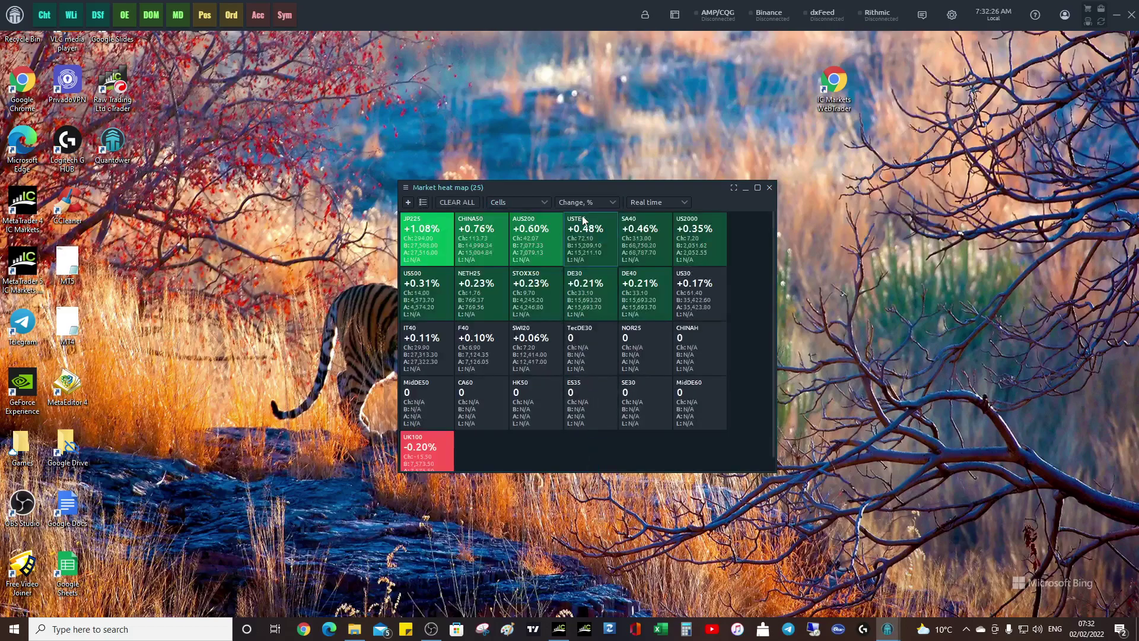
click(584, 204)
Drag the Market heat map (25) window flush into the screen's top-right corner
drag(570, 188, 934, 48)
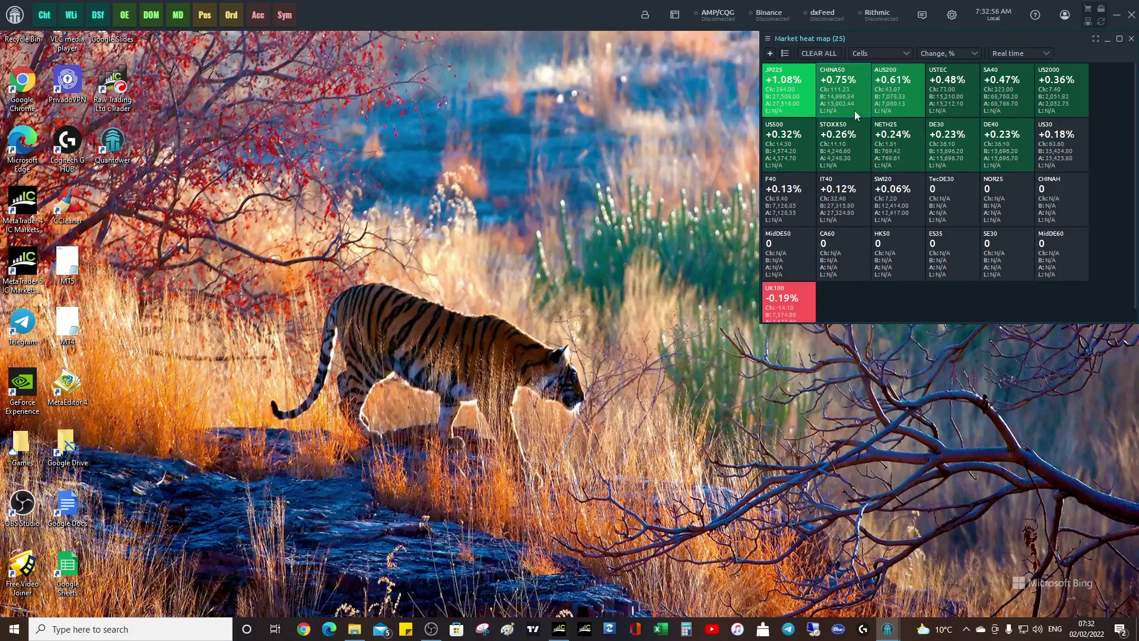
Open a new market heat map and add the 22 USD currency pairs
click(9, 19)
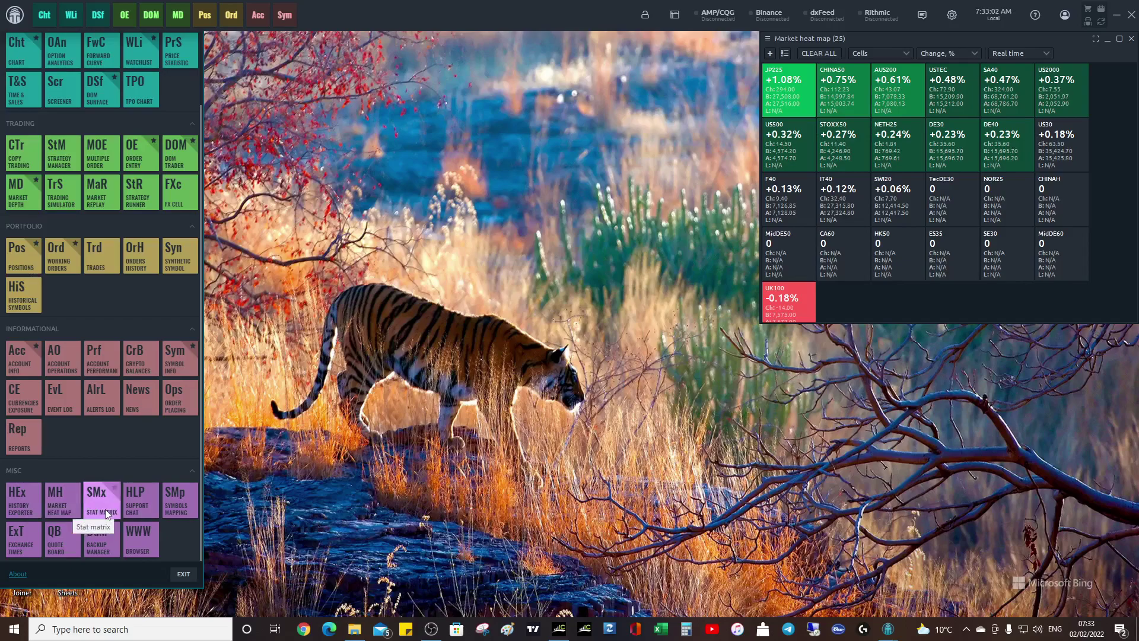
click(60, 501)
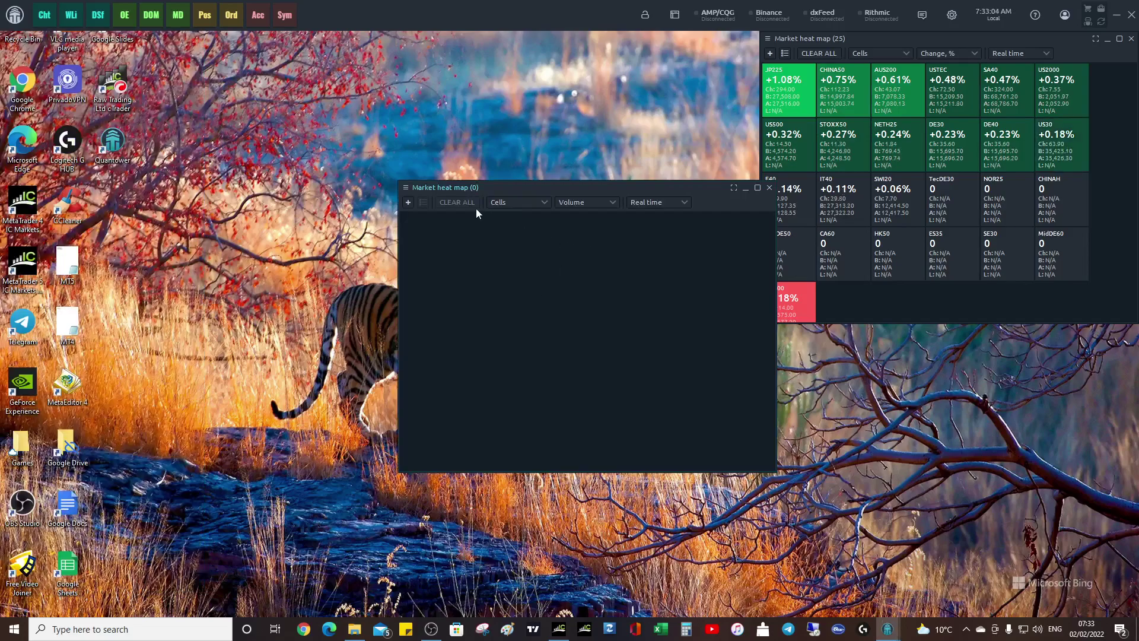
click(408, 203)
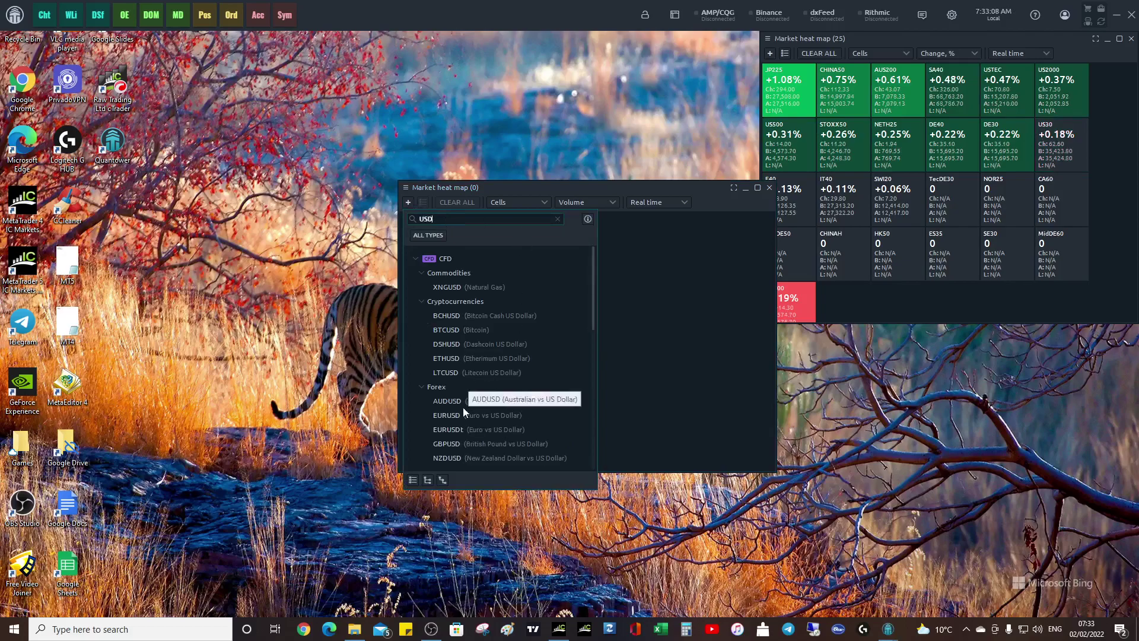
click(447, 405)
scroll(448, 405, down, 3)
scroll(440, 410, down, 3)
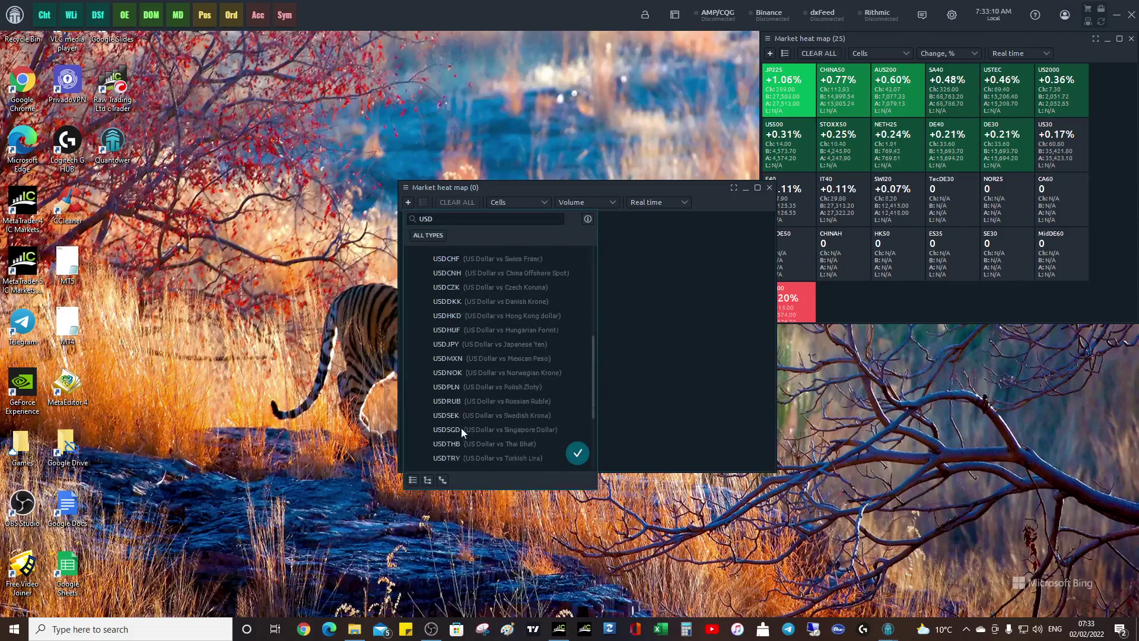
click(578, 453)
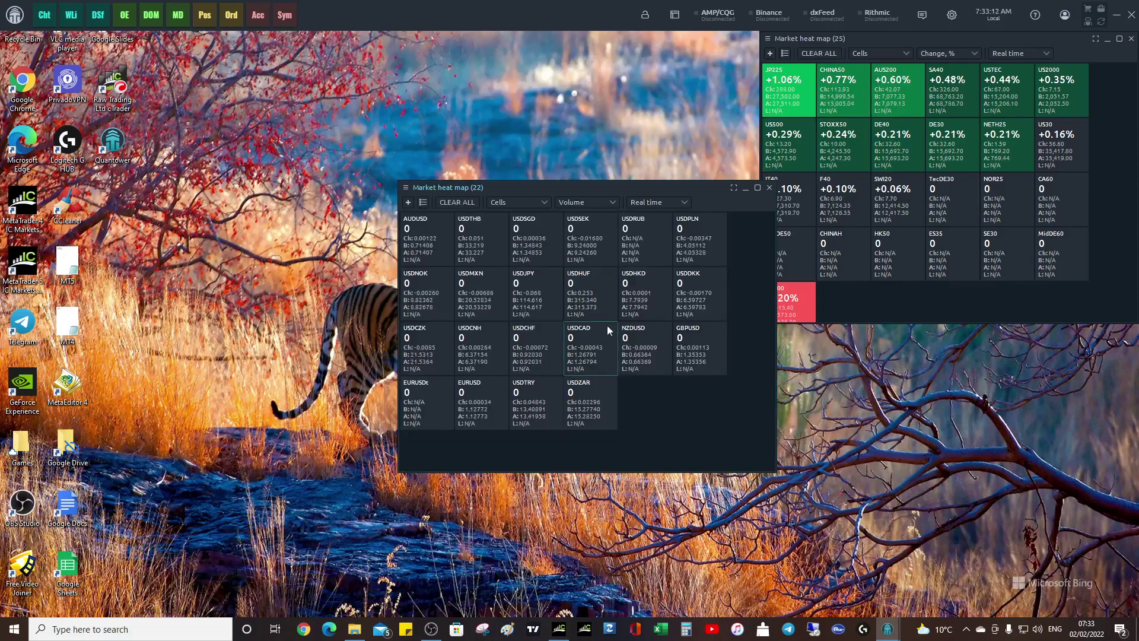
Show the USD pairs by Change, % and place the map left of the indices map
click(614, 203)
click(591, 215)
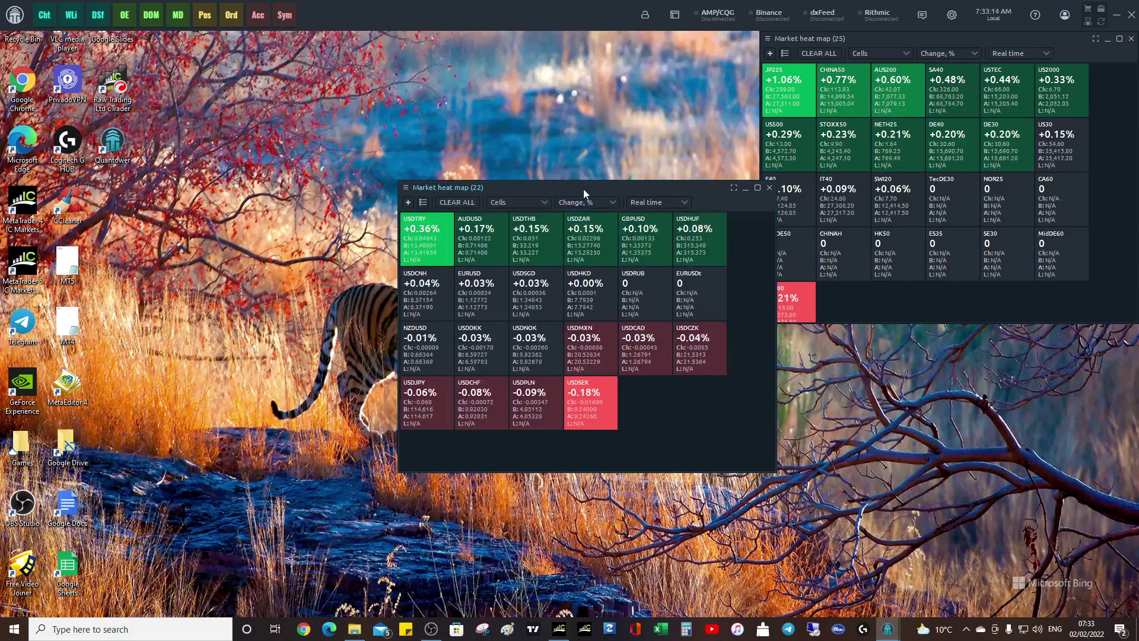
drag(582, 188, 569, 39)
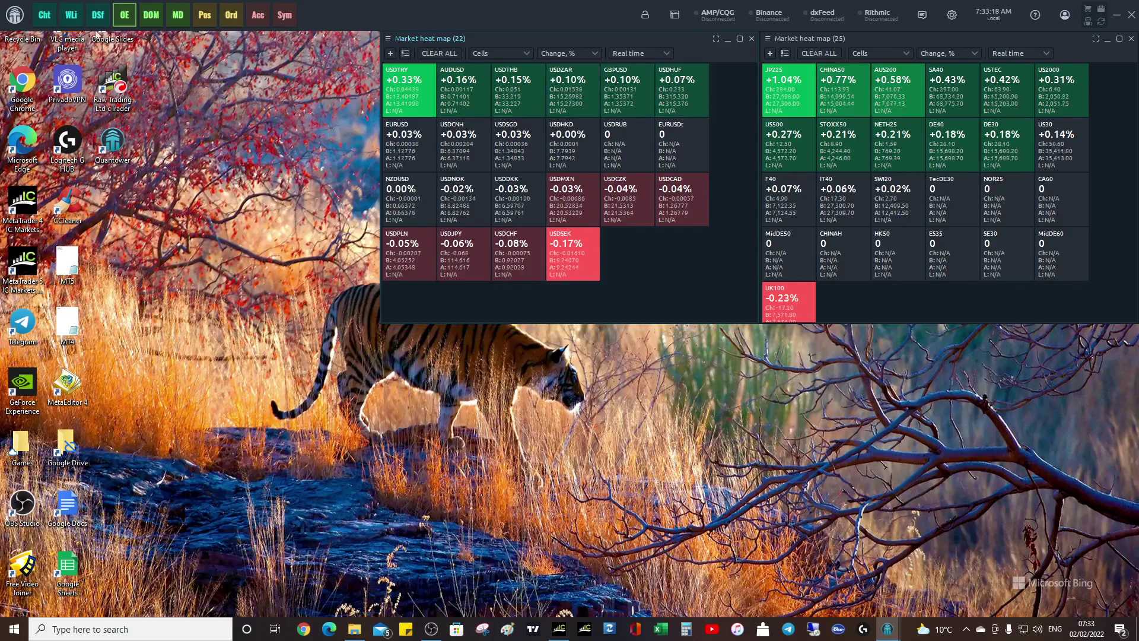
Place a third heat map in the top-left corner and load the 12 GBP pairs
click(14, 15)
scroll(37, 443, down, 3)
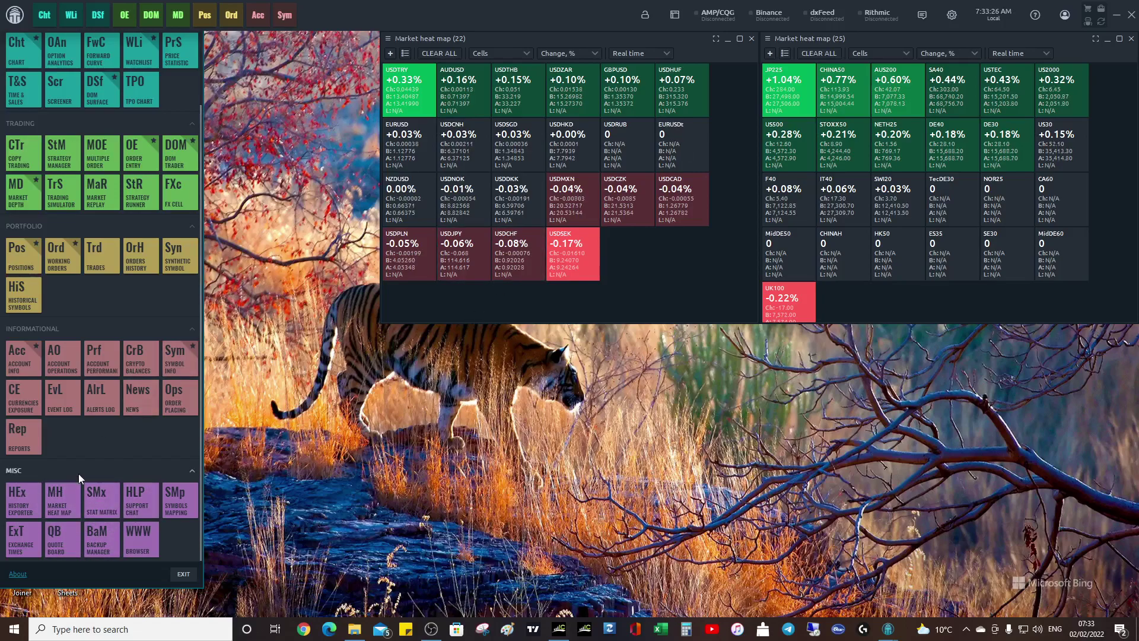
click(66, 511)
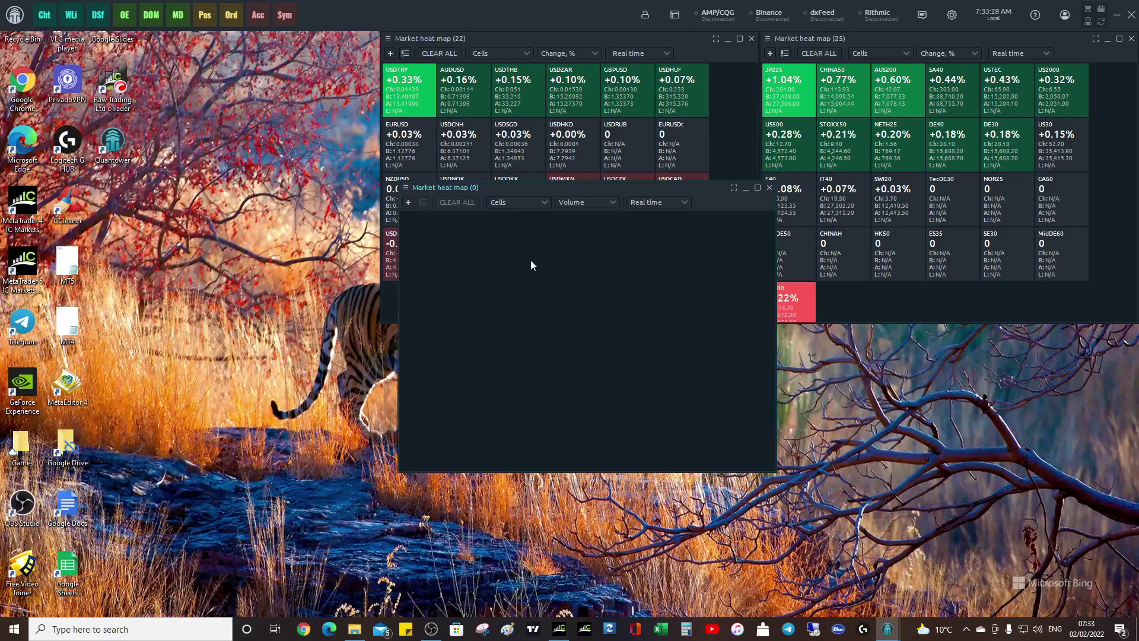
drag(547, 191, 68, 39)
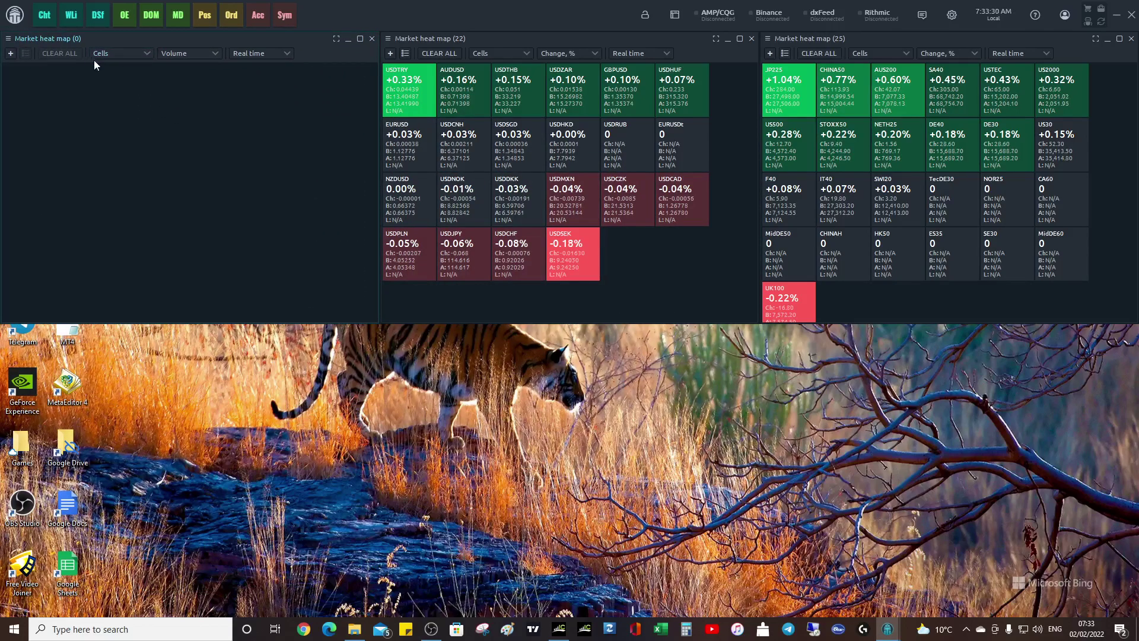
click(10, 54)
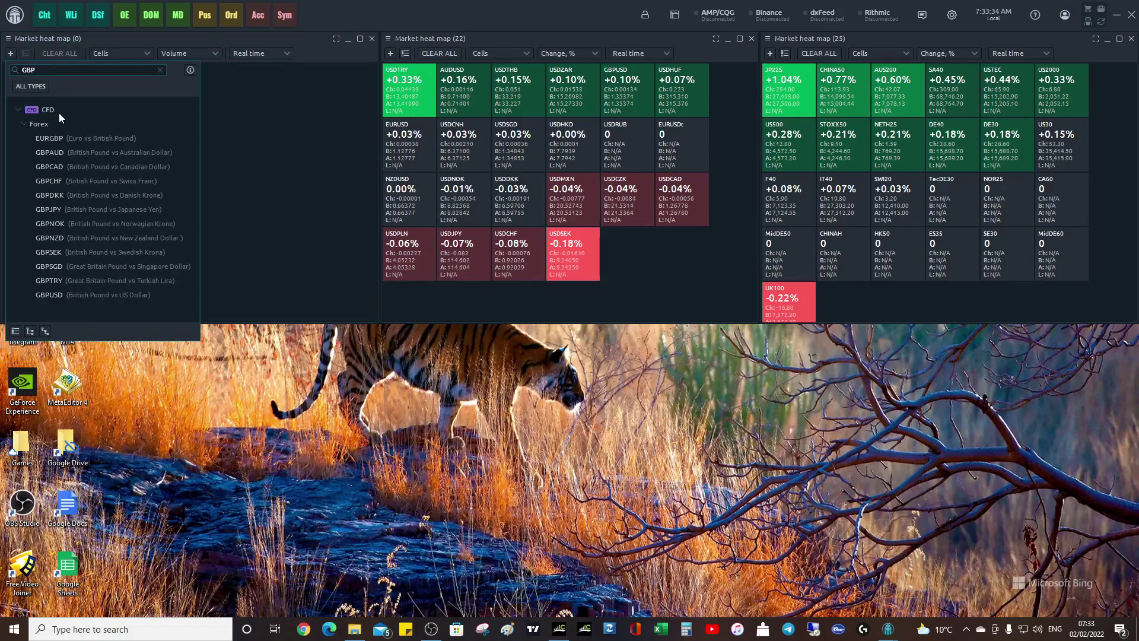
shift+click(70, 294)
click(179, 304)
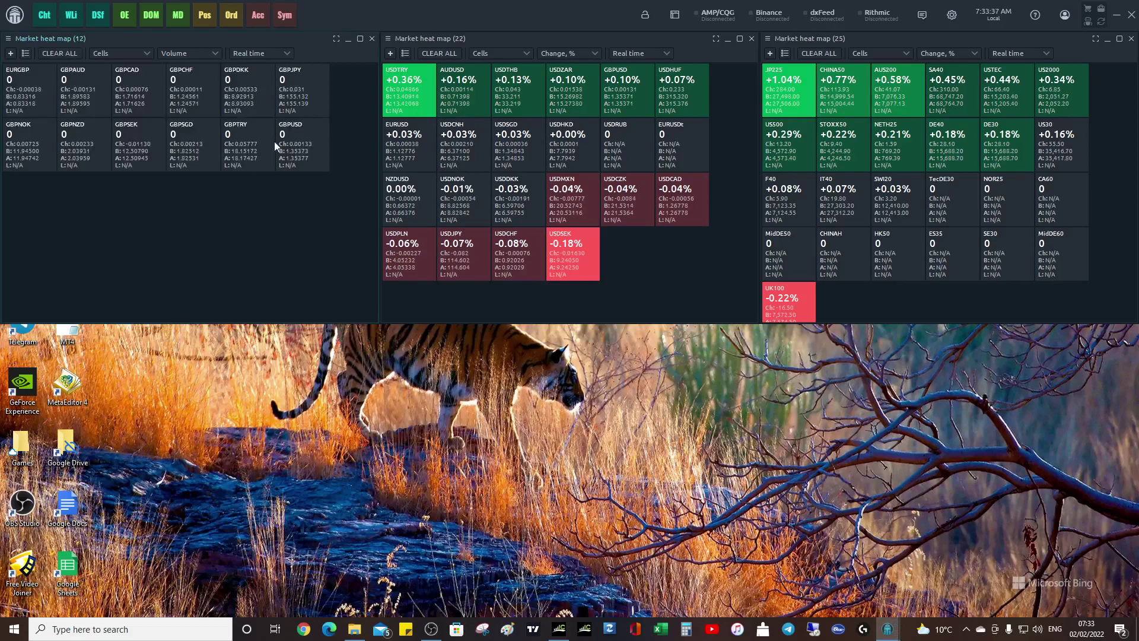
Switch the GBP cells to Change, % and start a new heat map with the Cryptocurrencies group selected
click(217, 53)
click(194, 63)
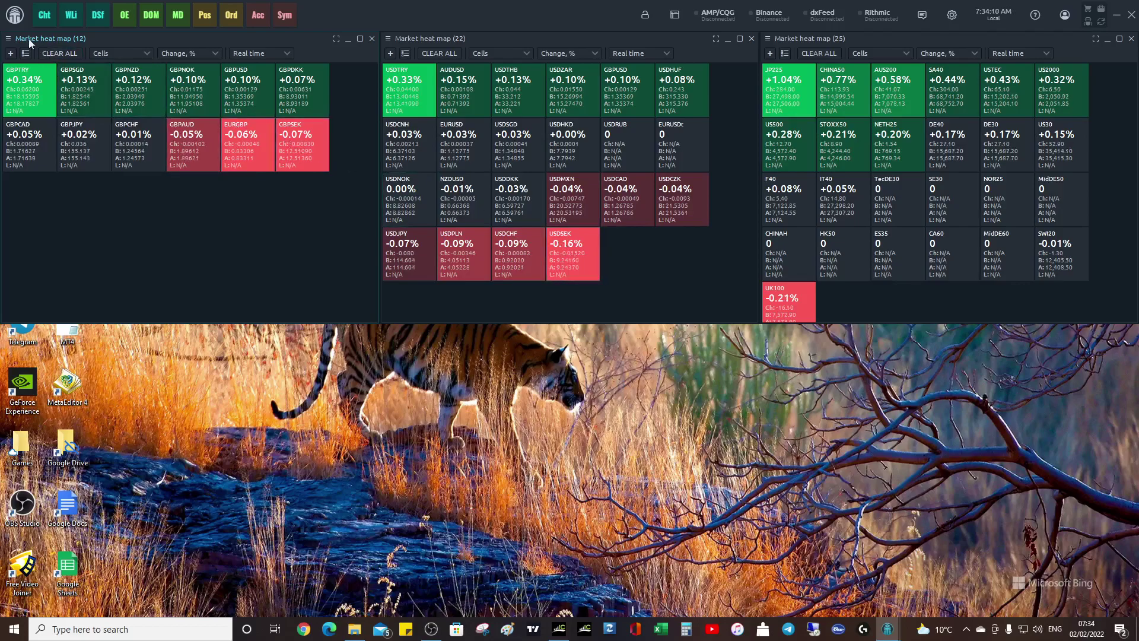
click(15, 15)
scroll(89, 445, down, 3)
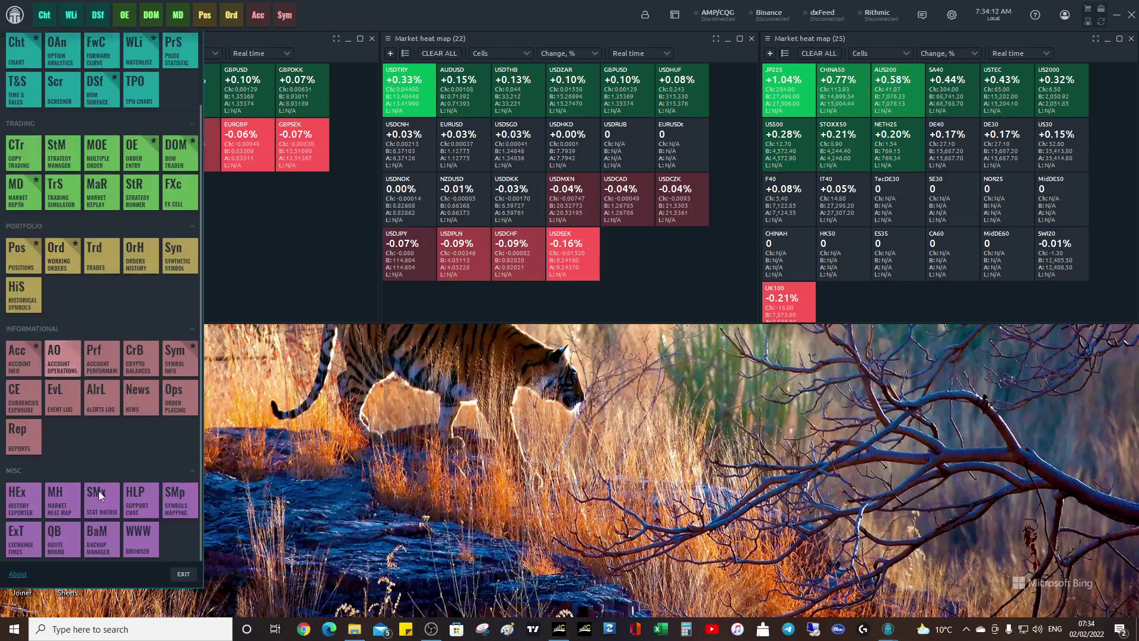
click(59, 497)
click(410, 203)
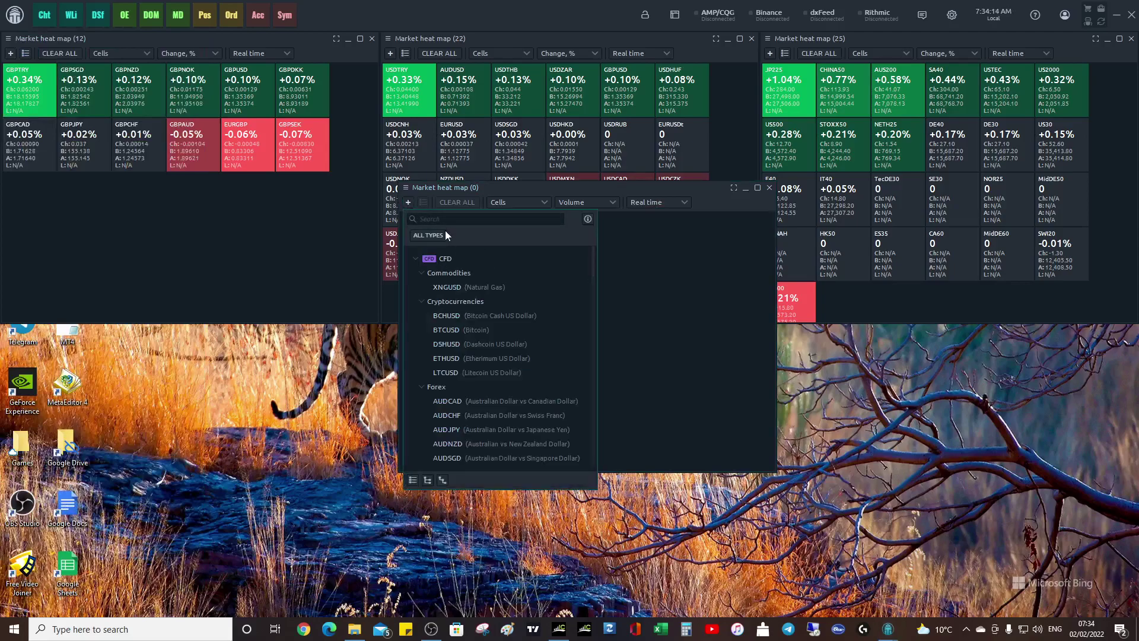
click(439, 315)
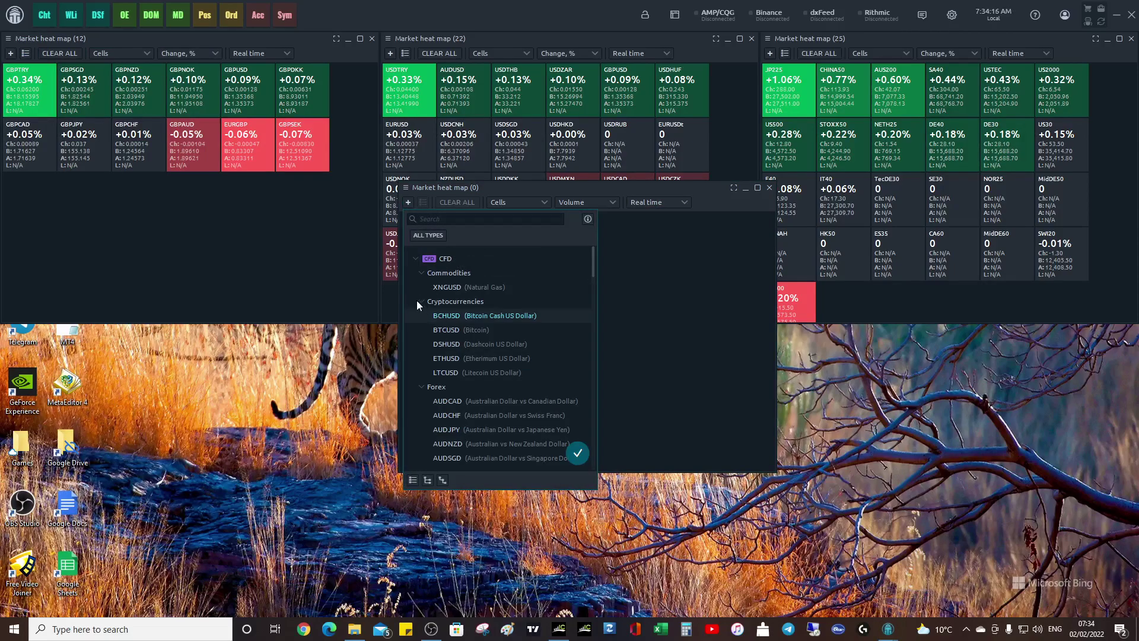
click(419, 301)
Add the five crypto pairs, show them by Change, %, and dock the map lower-middle
click(577, 453)
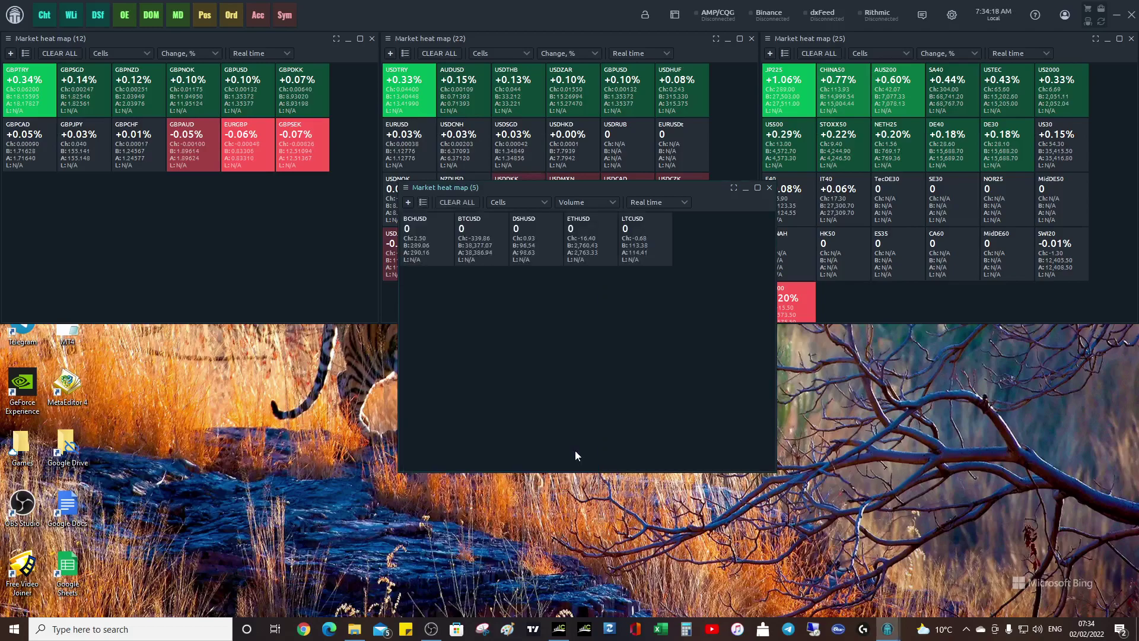
click(613, 204)
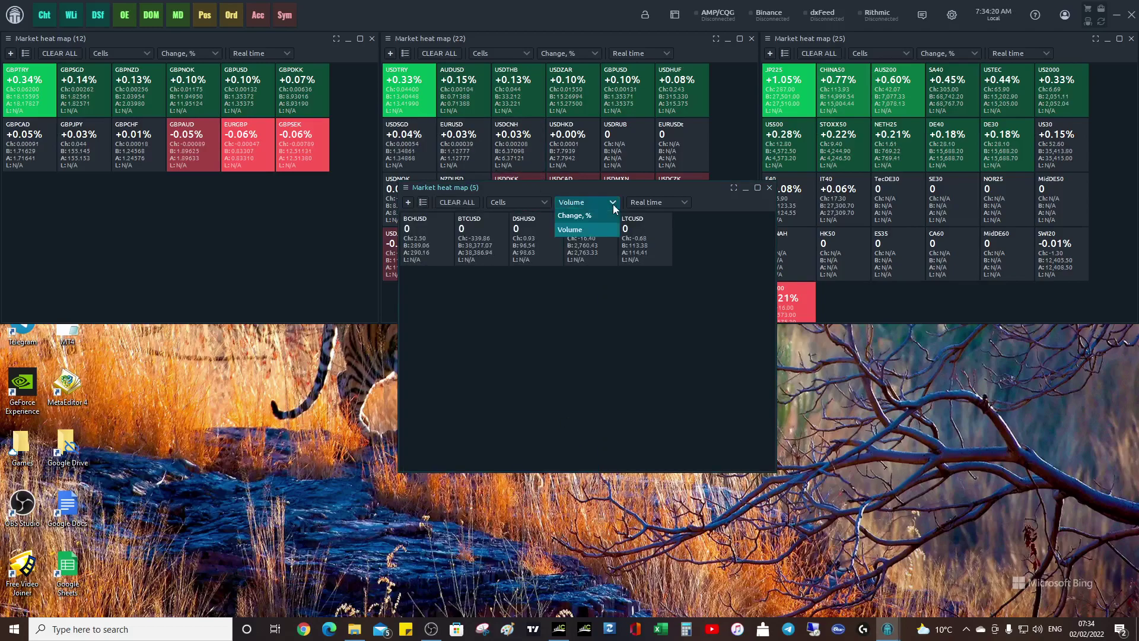
click(578, 215)
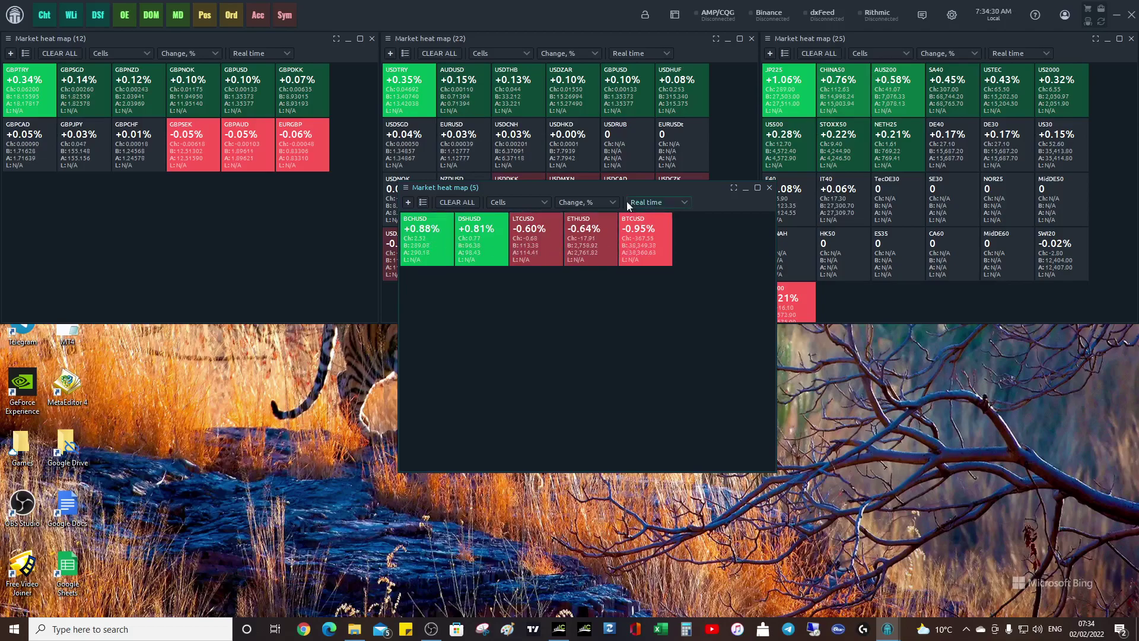
drag(626, 187, 987, 336)
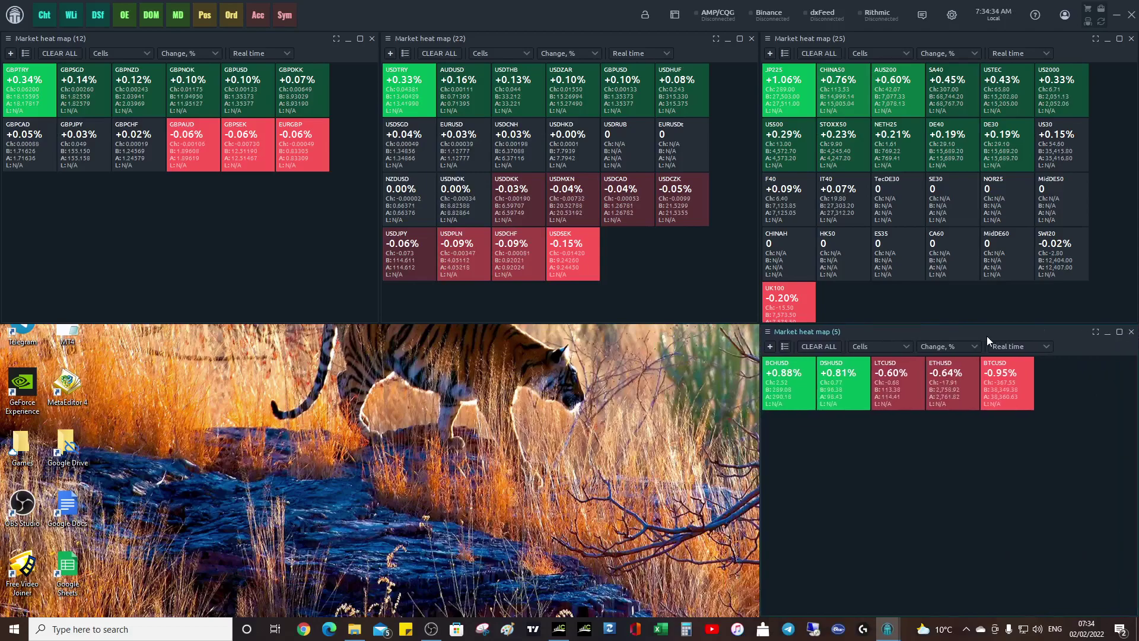
drag(855, 333, 468, 322)
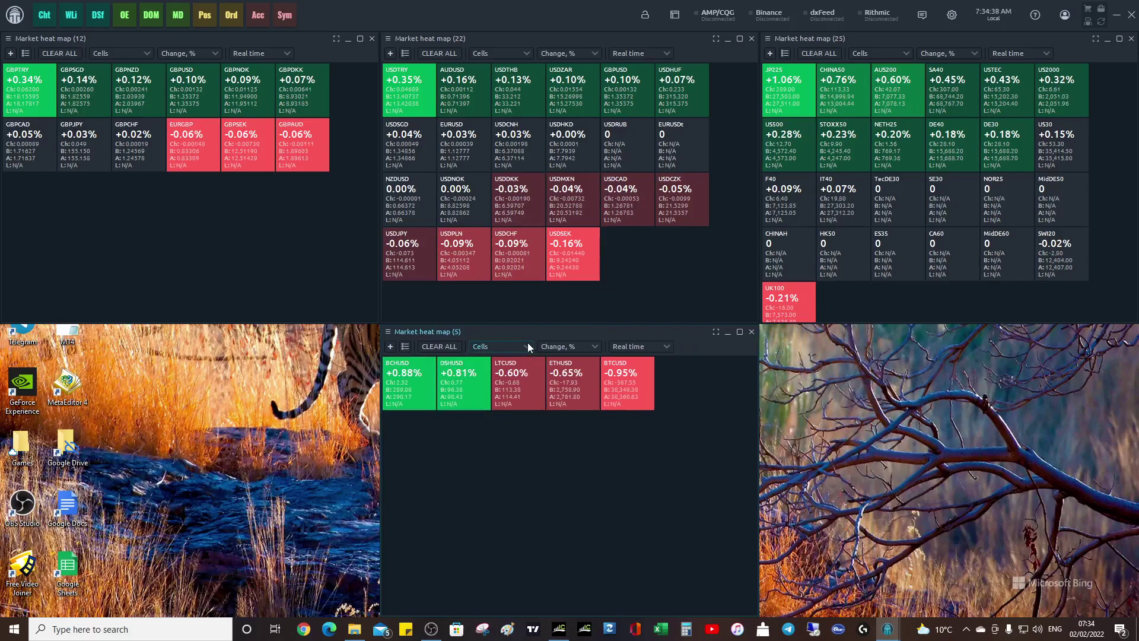
Switch the crypto, USD, GBP and indices heat maps from Cells to Treemap layout
click(501, 346)
click(493, 376)
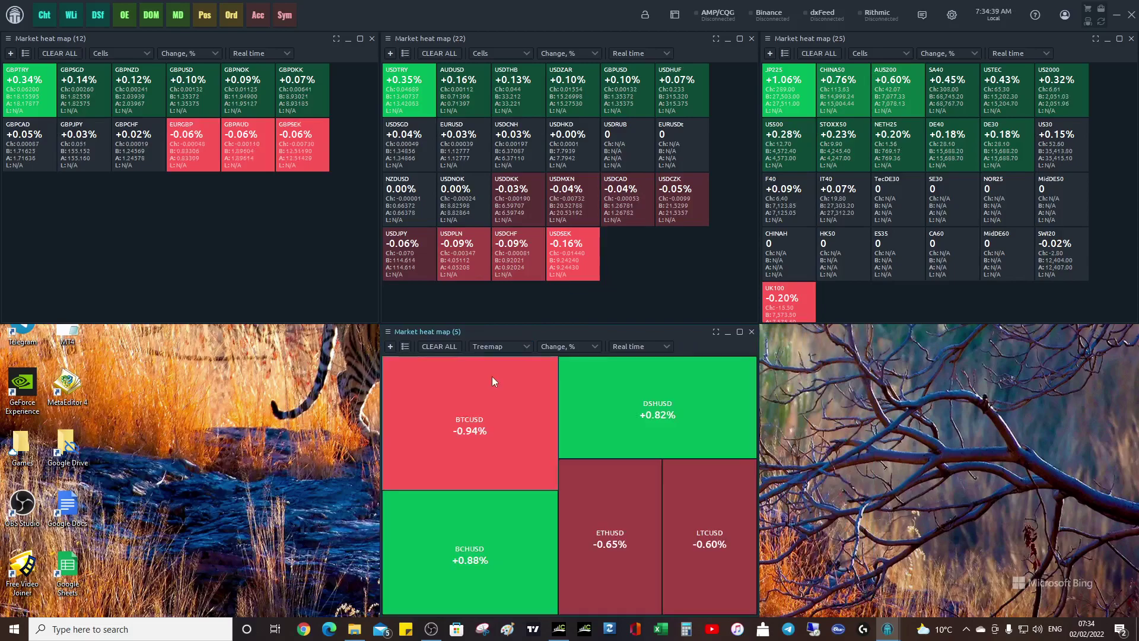
click(527, 54)
click(492, 82)
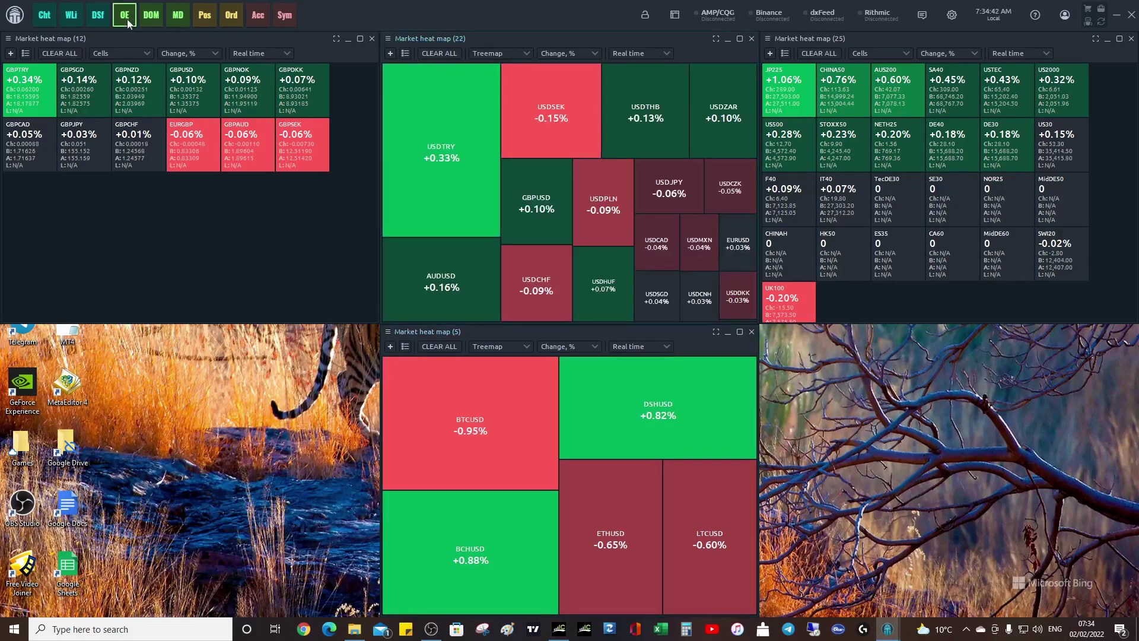
click(147, 54)
click(128, 83)
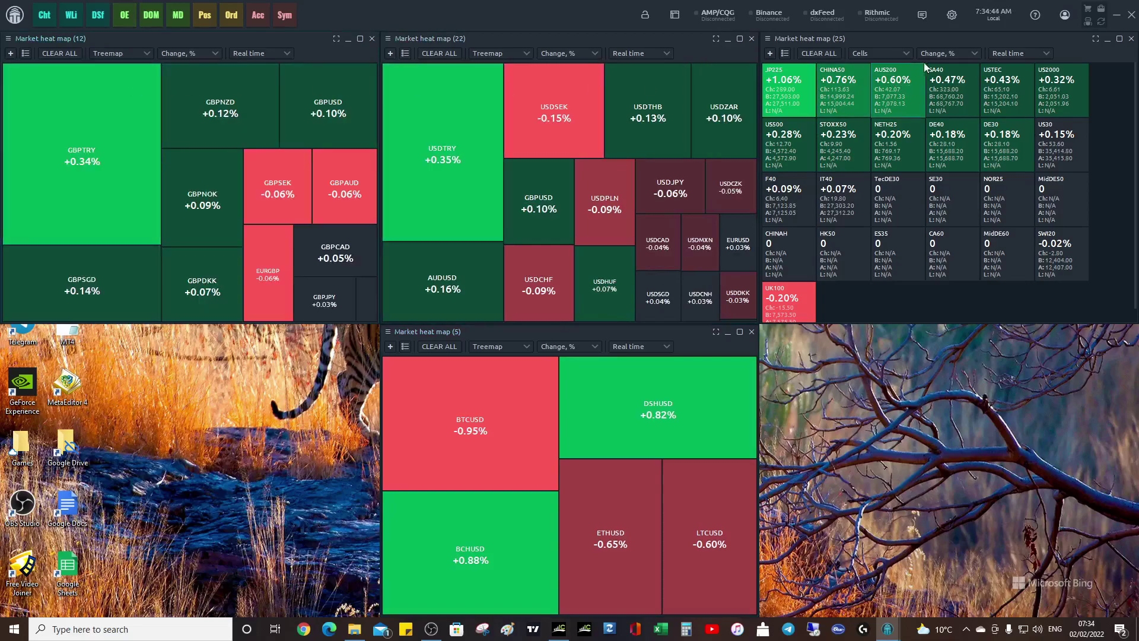
click(976, 53)
click(907, 53)
click(872, 81)
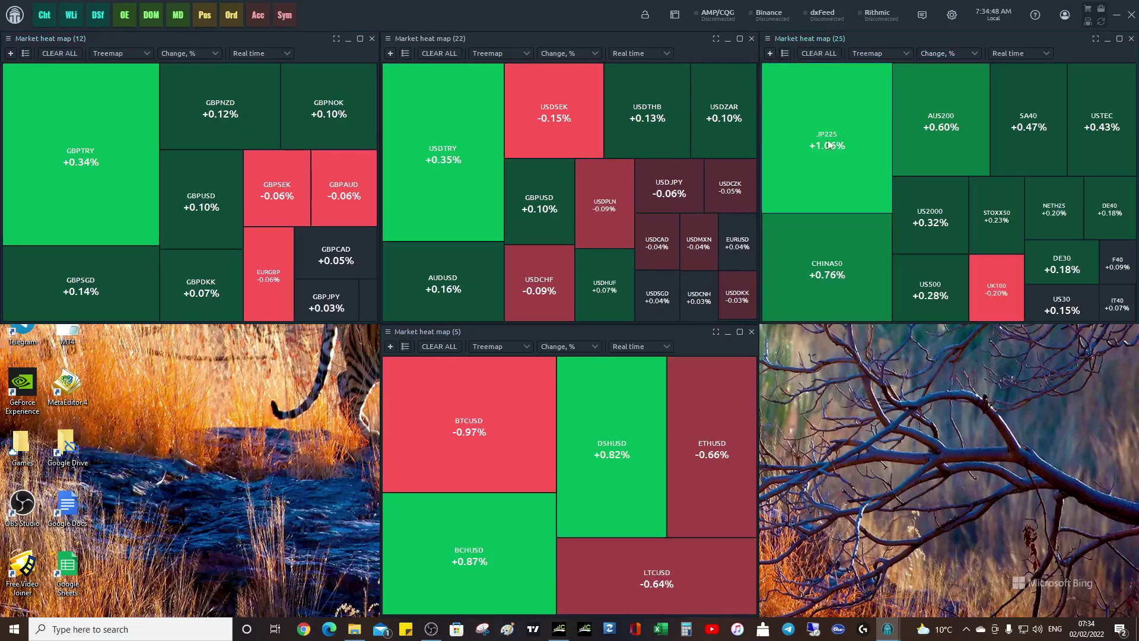
Move the crypto map lower-left and dock an XNGUSD 1-minute chart beside it, stretched to the right edge
drag(567, 332, 187, 336)
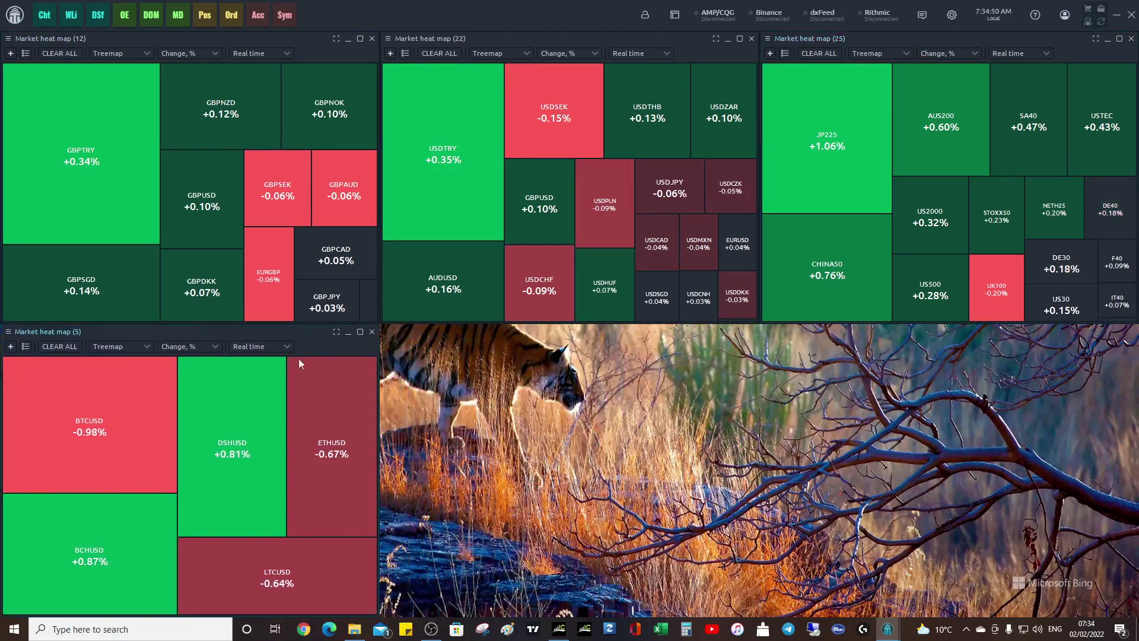
click(15, 15)
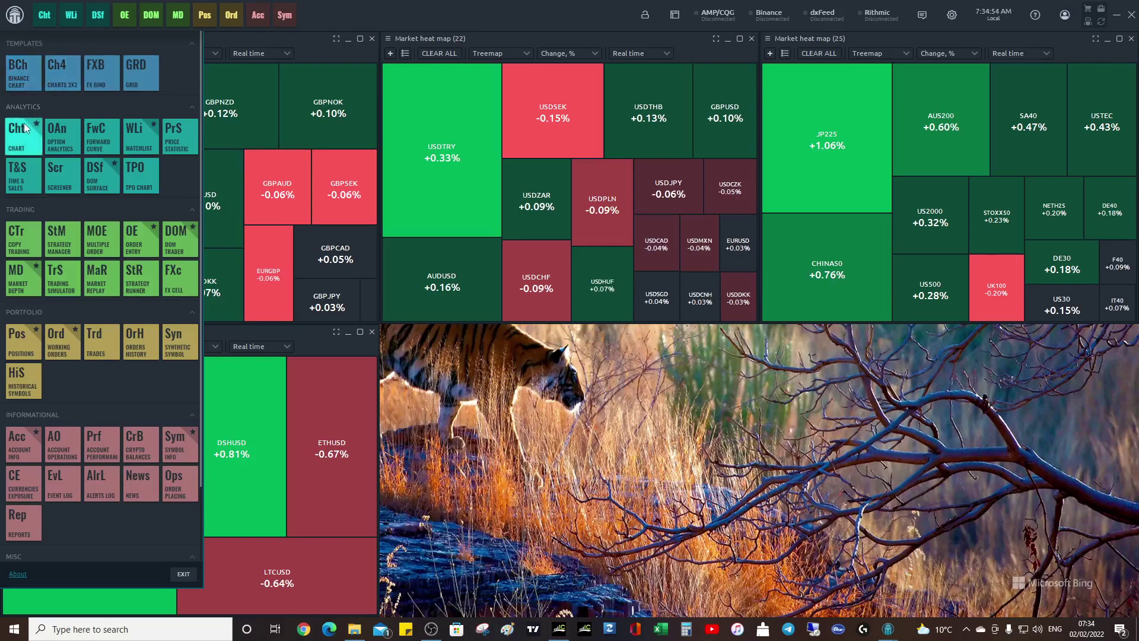
key(Escape)
double_click(86, 104)
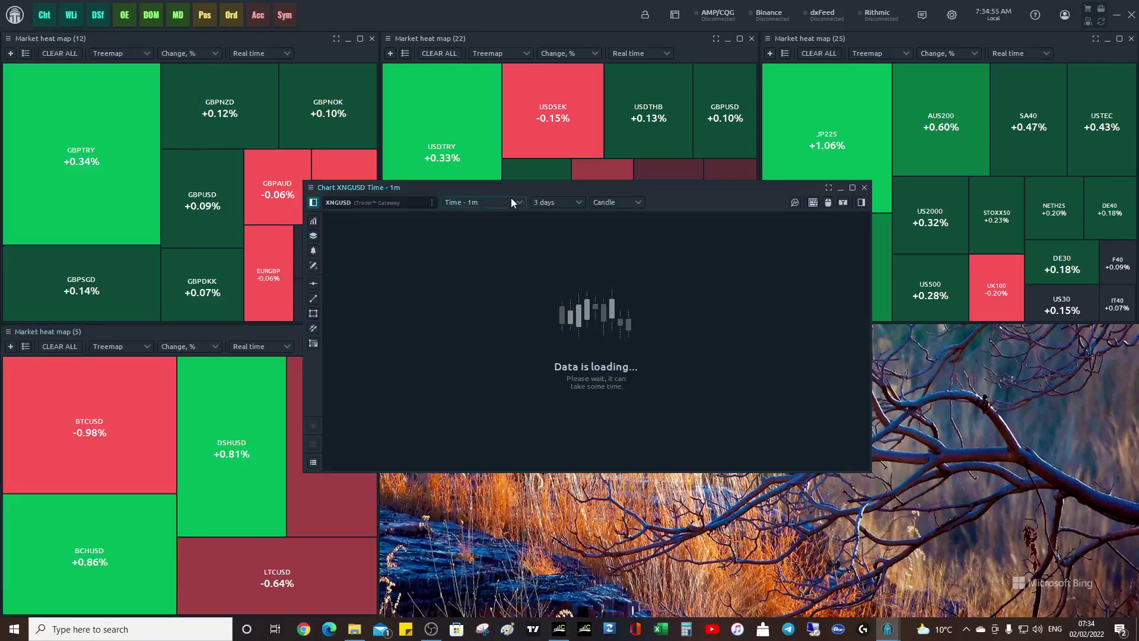
drag(511, 189, 587, 327)
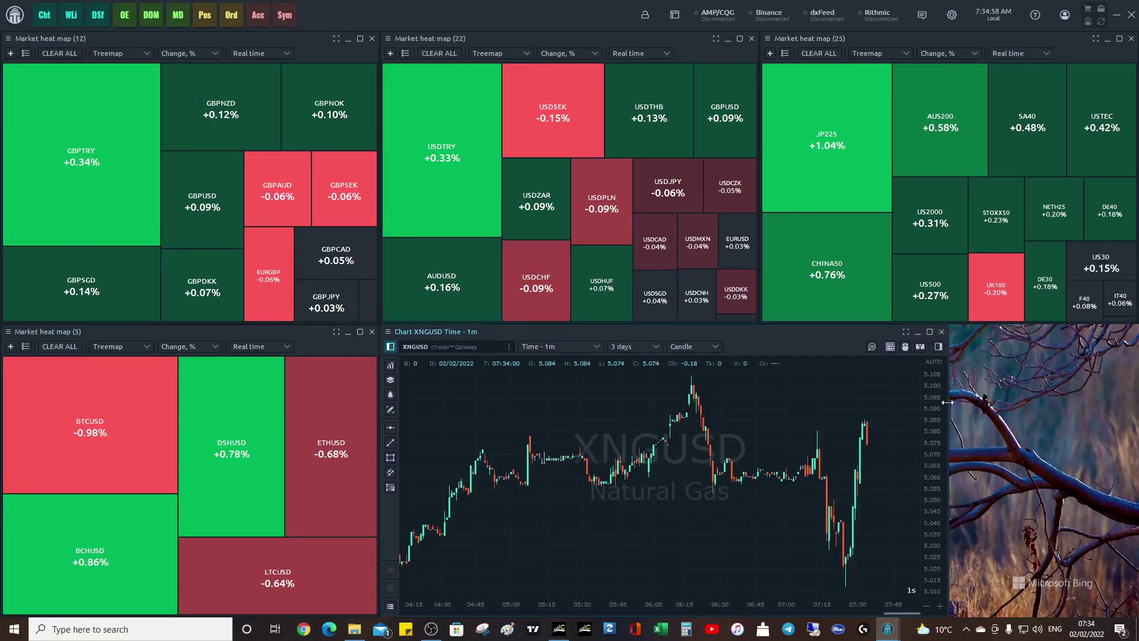
drag(947, 407, 1133, 407)
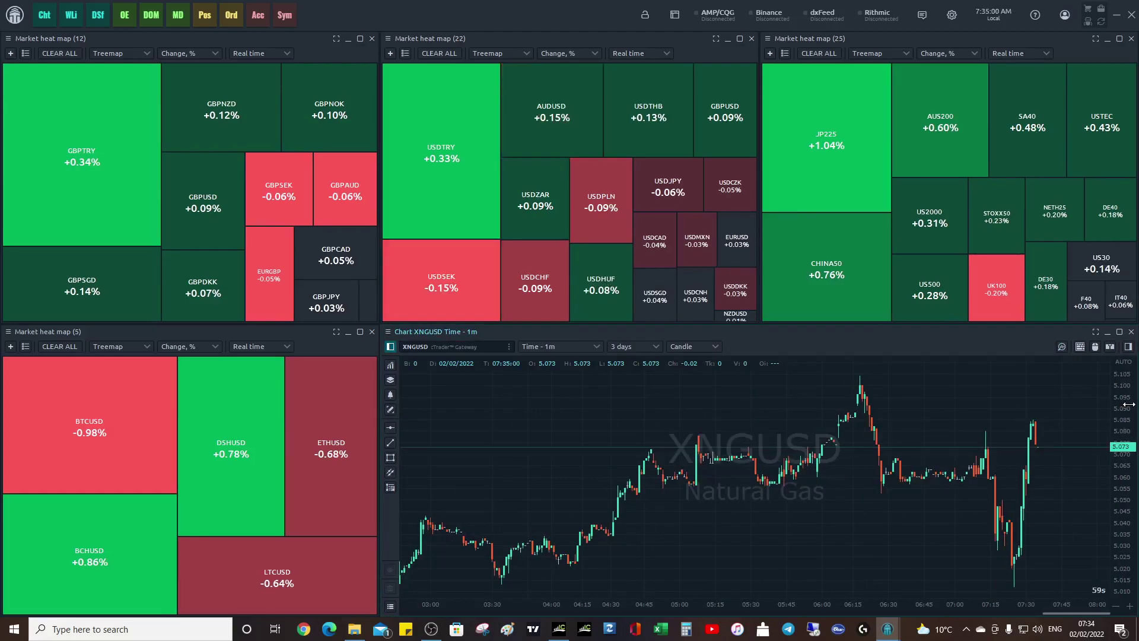
Search for 'eurgbp' and switch the docked chart from XNGUSD to EURGBP
click(451, 346)
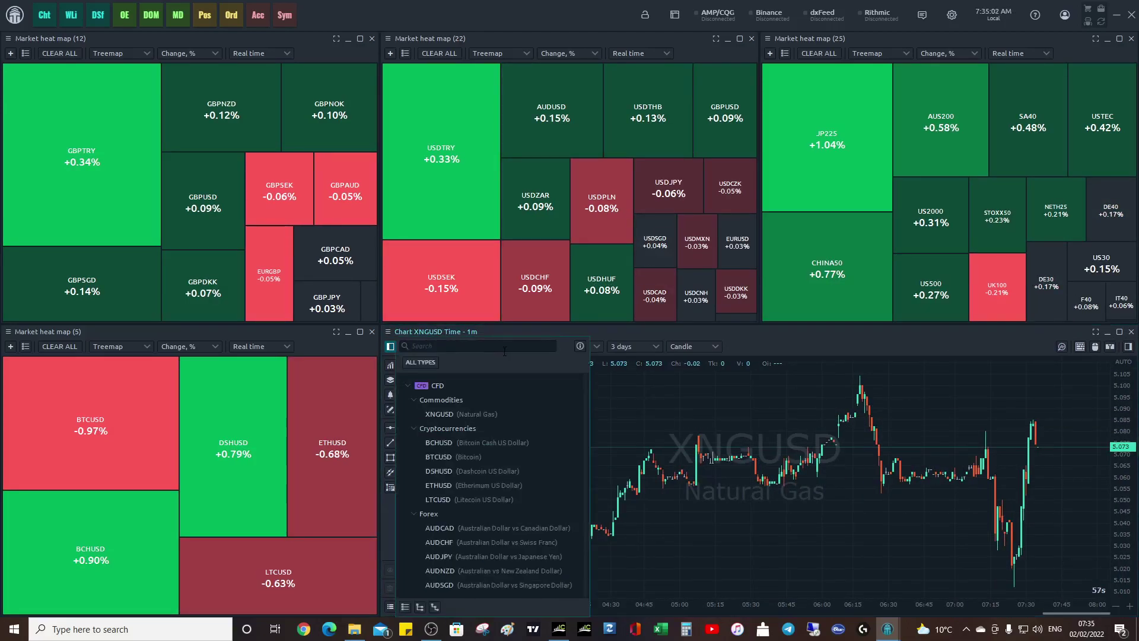
click(430, 346)
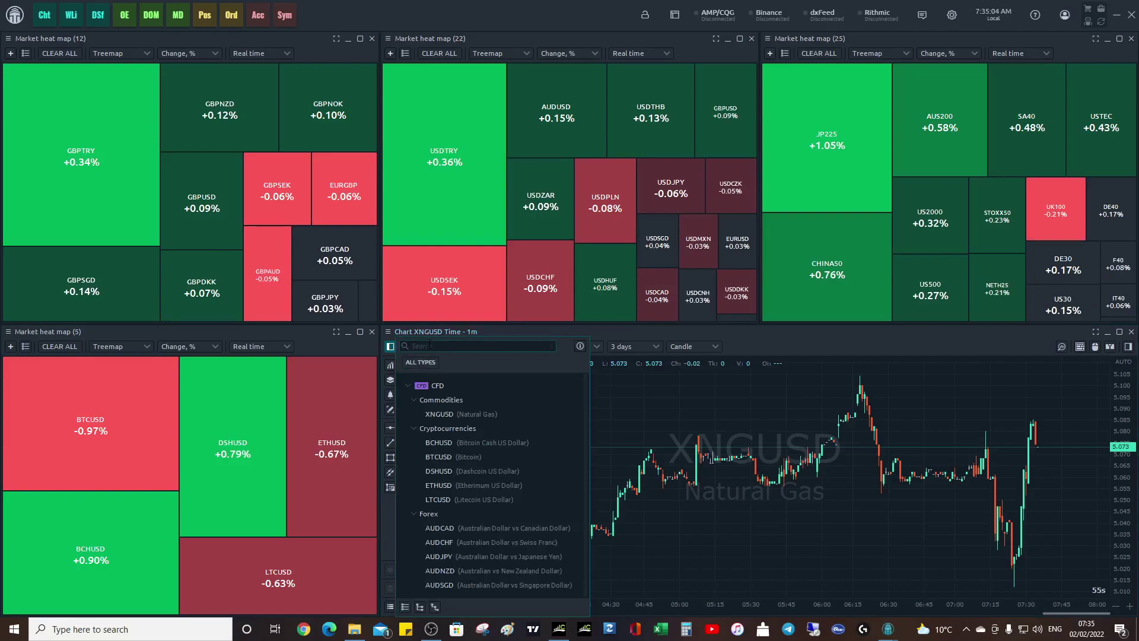
text(eurgp)
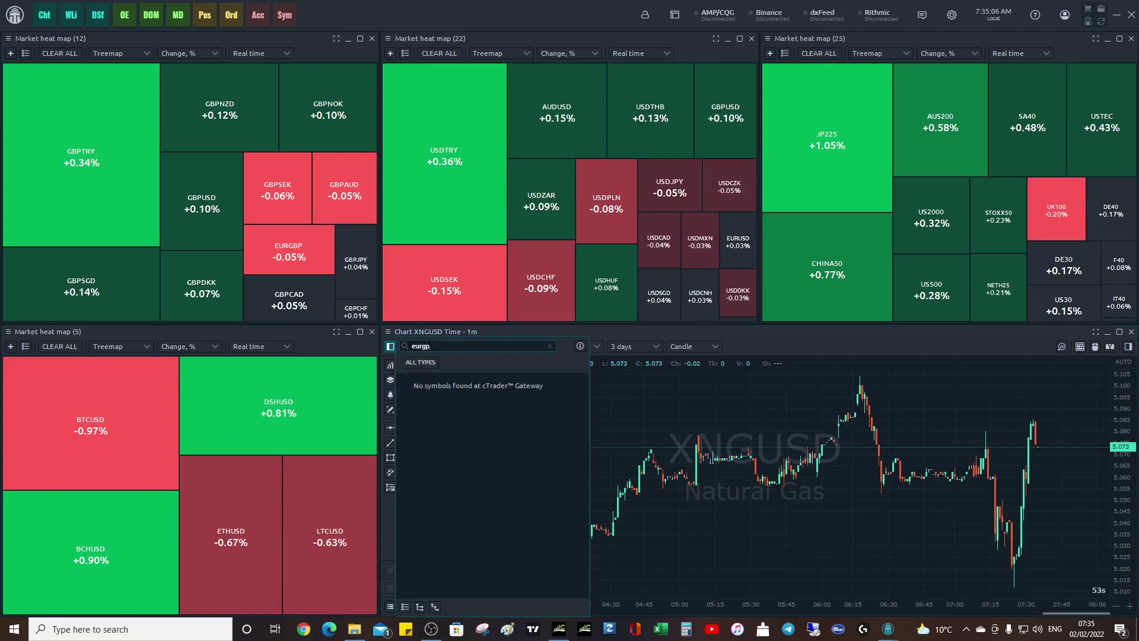
text(p)
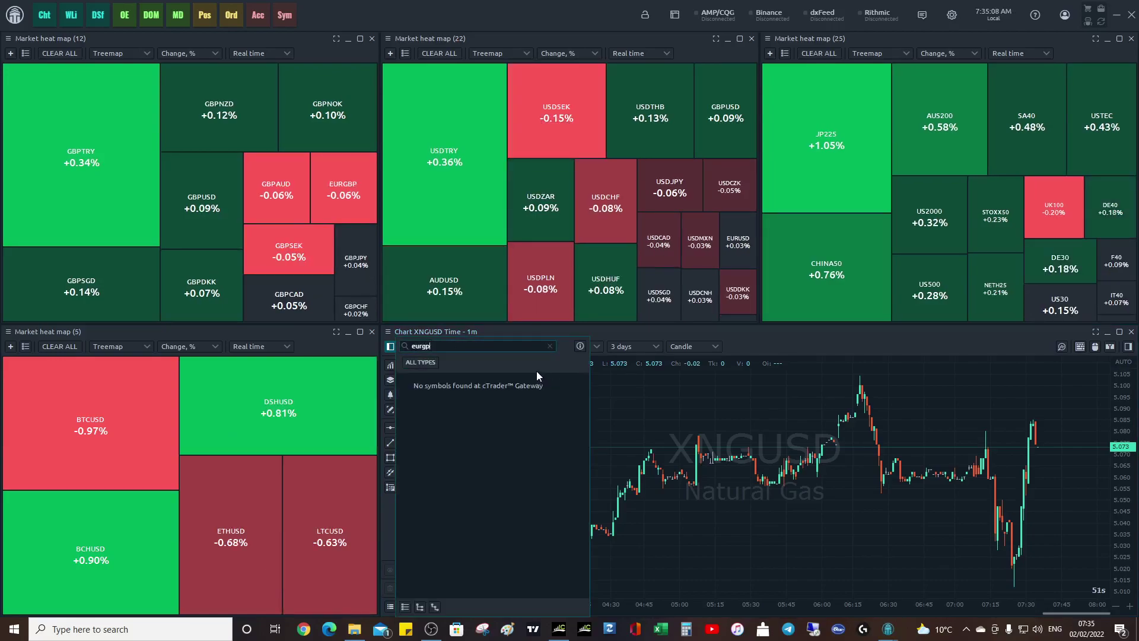
key(BackSpace)
key(BackSpace)
text(bp)
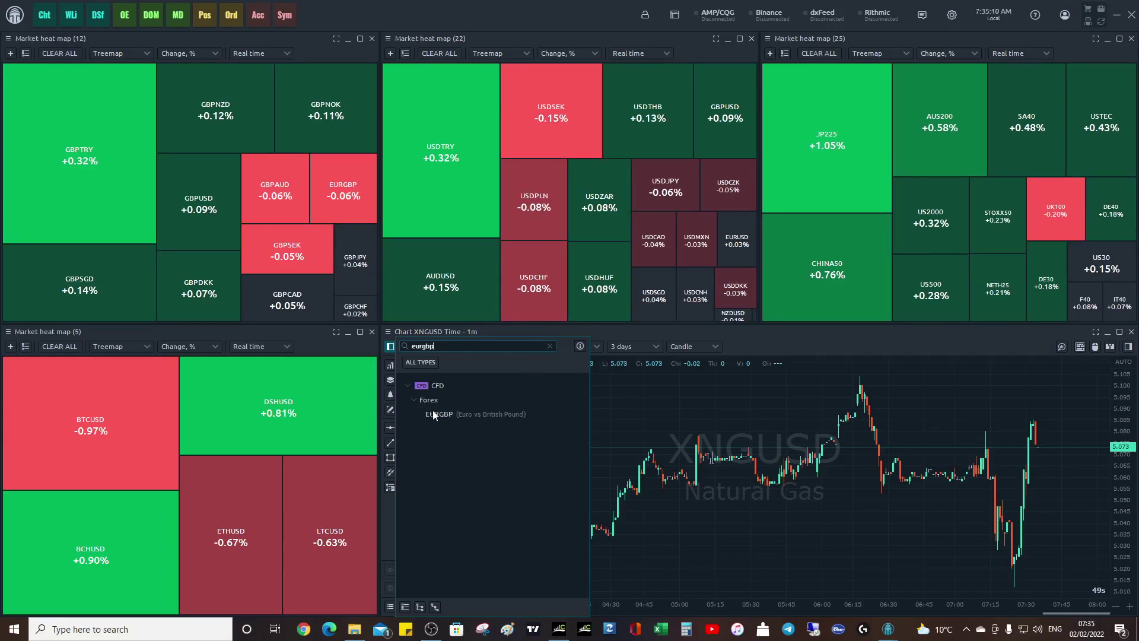
click(435, 413)
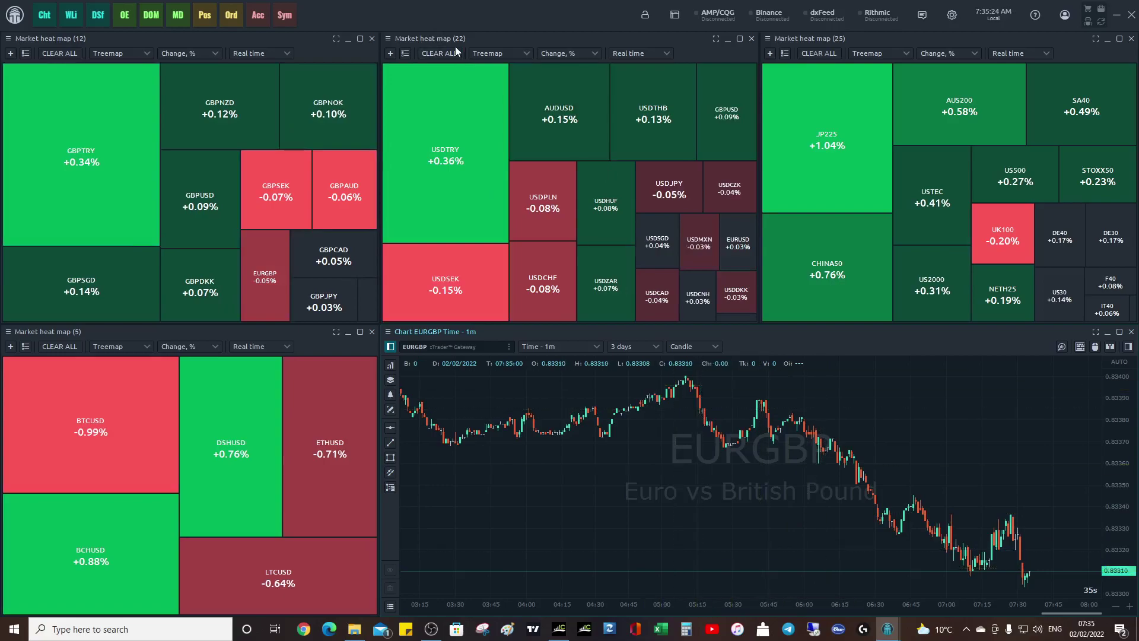
Clear the USD heat map, load the 16 EUR pairs, then open the modules and templates panel
click(438, 54)
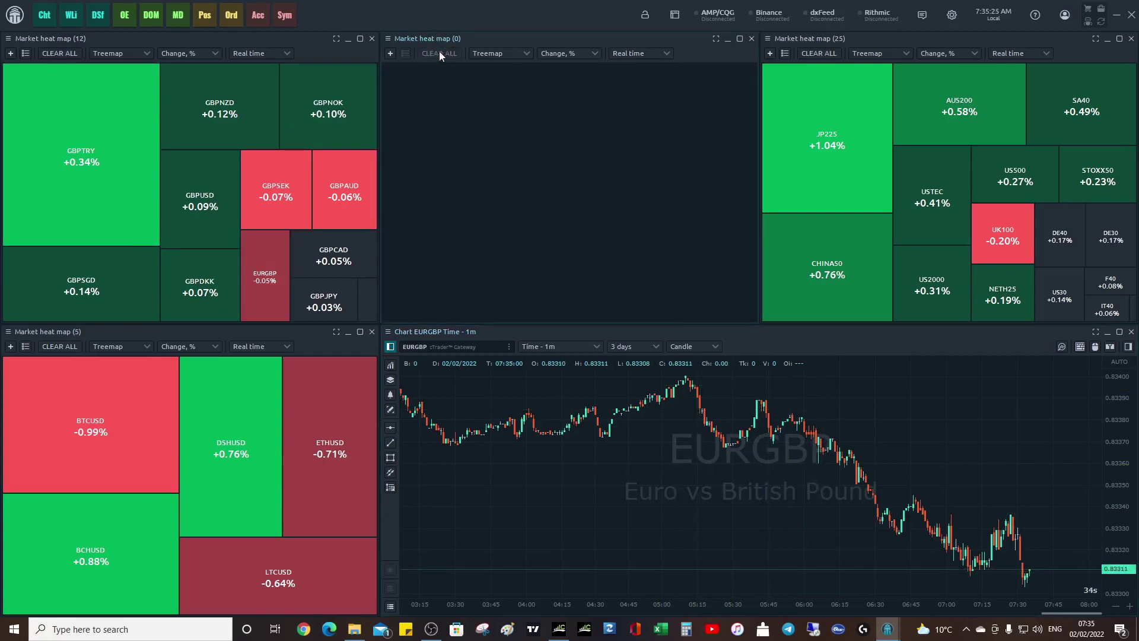
click(391, 54)
text(EUR)
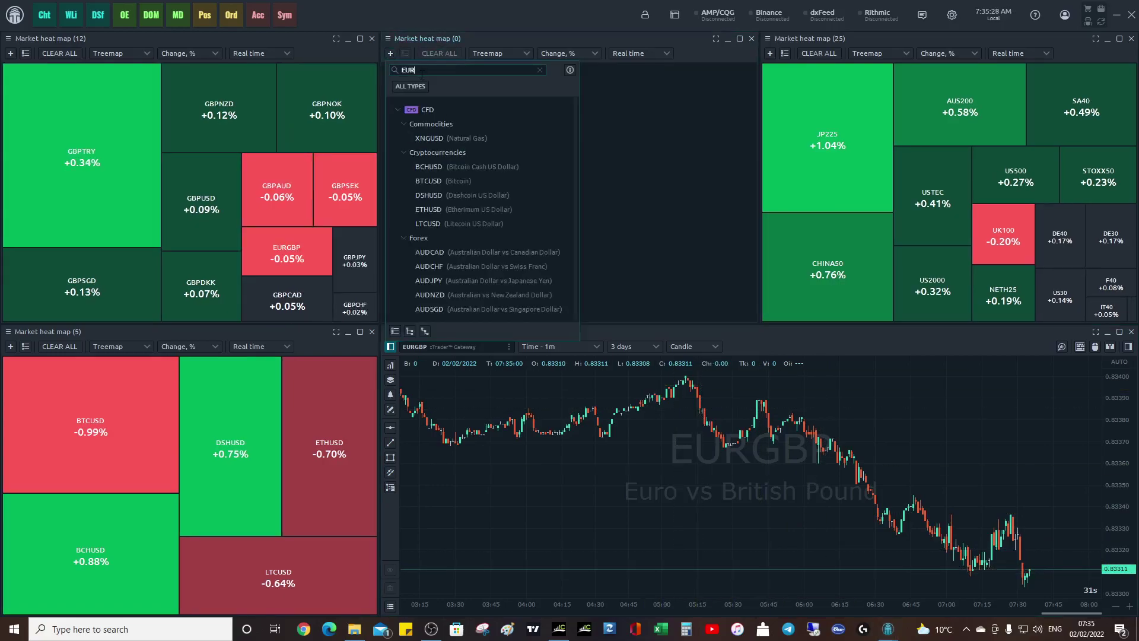
drag(427, 136, 453, 254)
scroll(447, 252, down, 3)
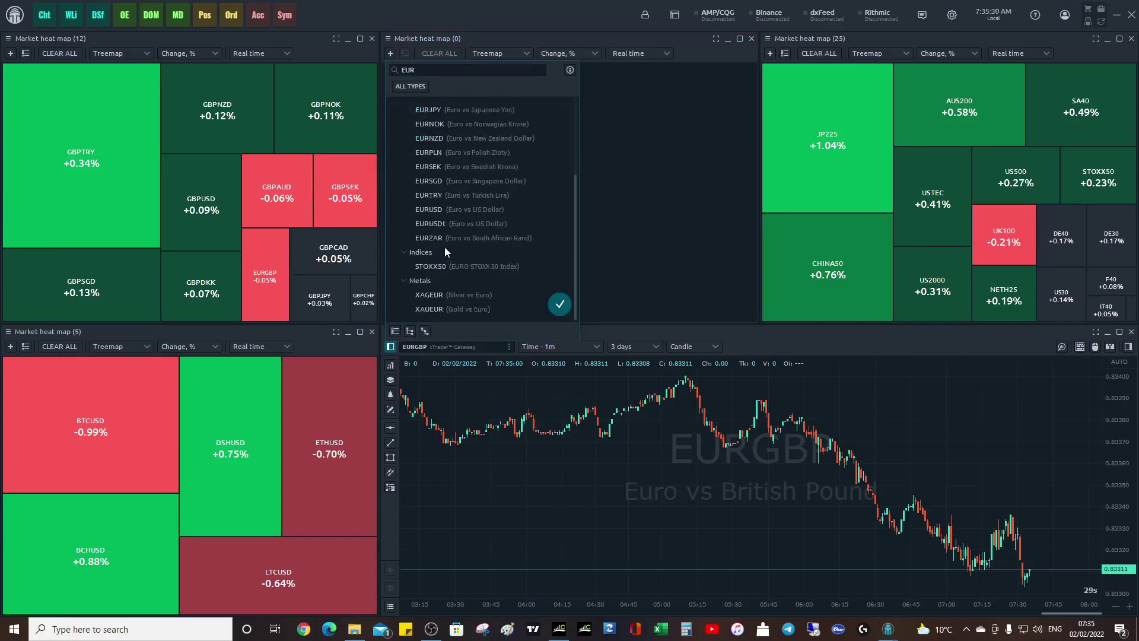
click(559, 306)
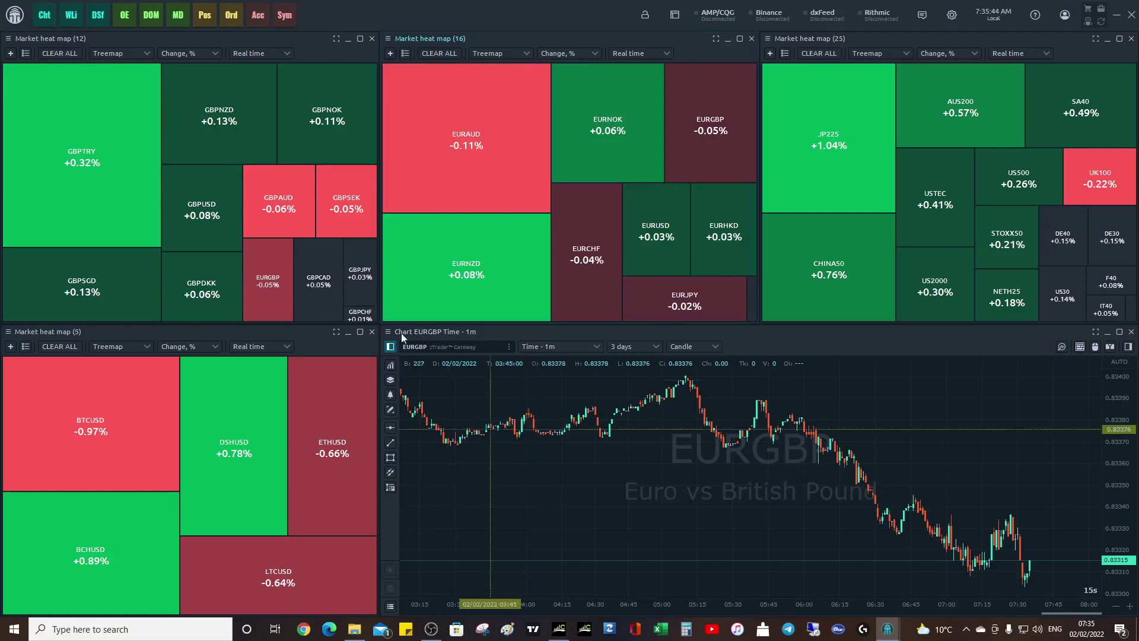
click(15, 14)
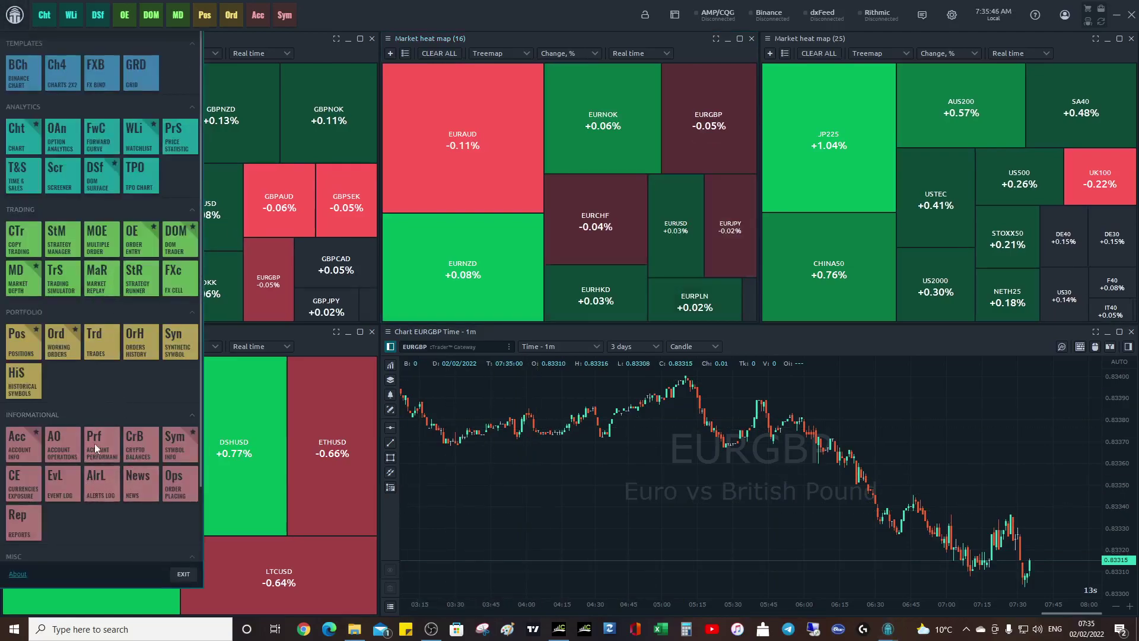